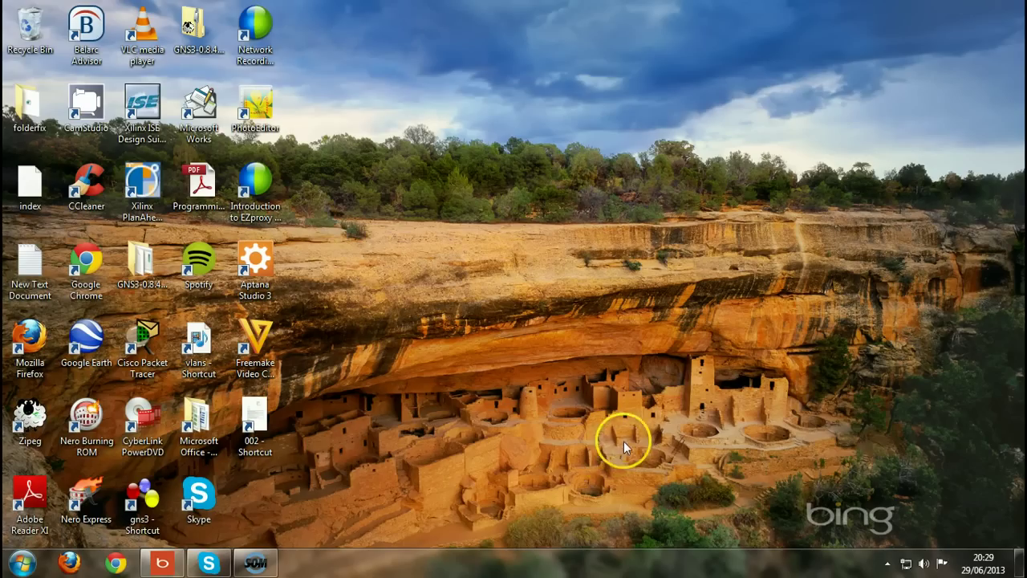
- Check the desktop right-click menu, dismiss it, and start a Google search for folderfix
{"action": "right_click", "coordinate": [628, 385]}
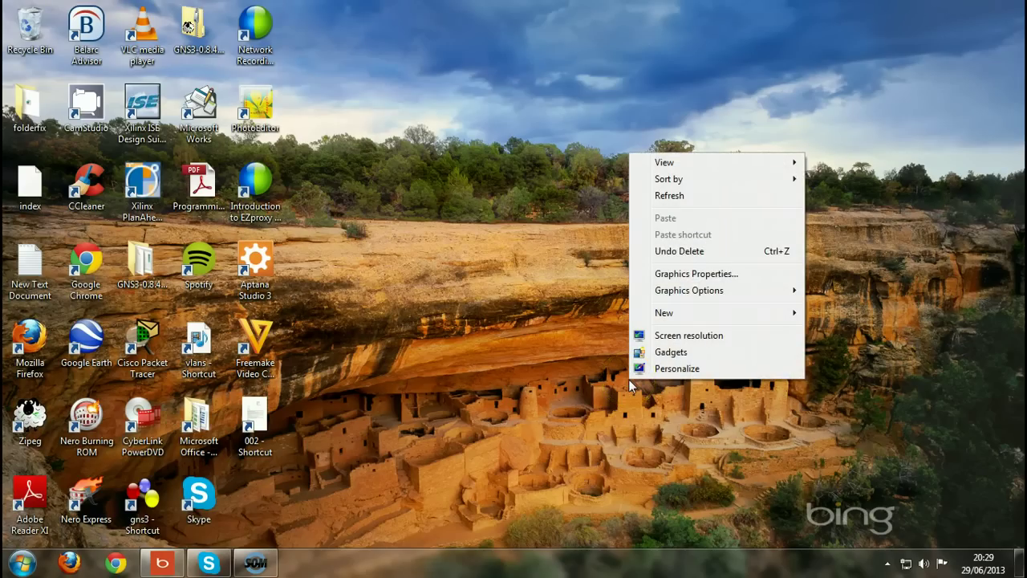
{"action": "mouse_move", "coordinate": [676, 312]}
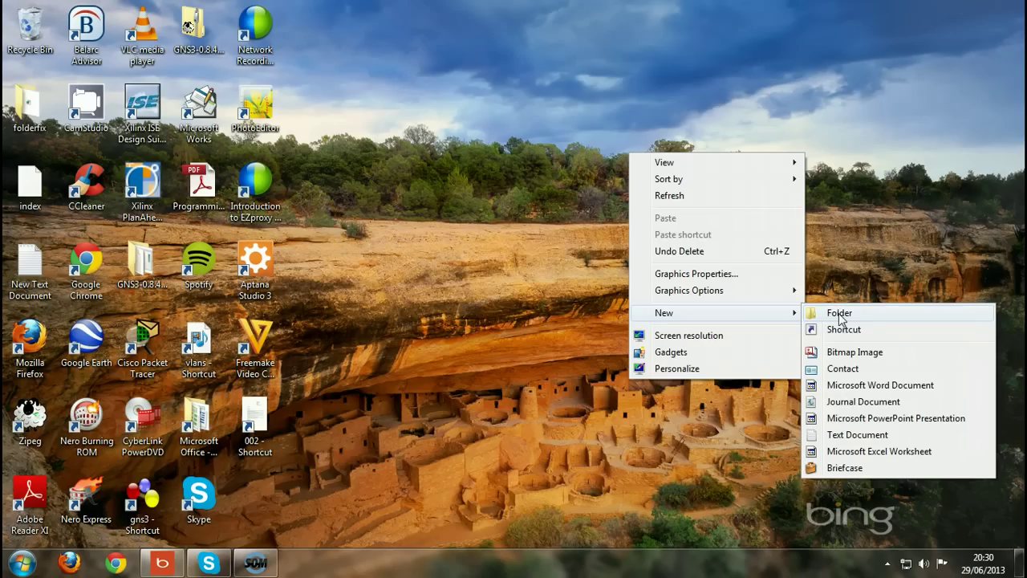
{"action": "left_click", "coordinate": [839, 281]}
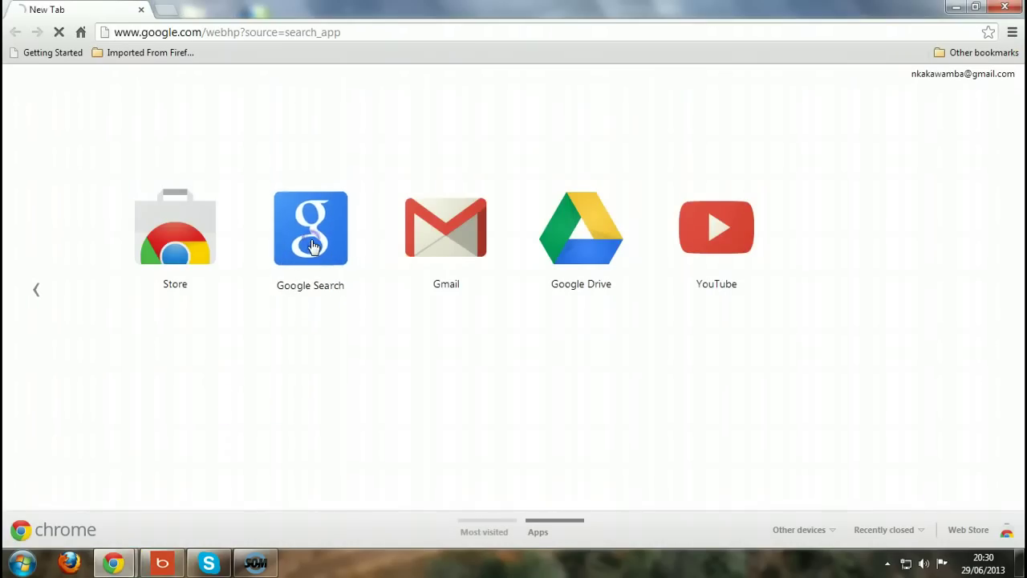
{"action": "left_click", "coordinate": [335, 305]}
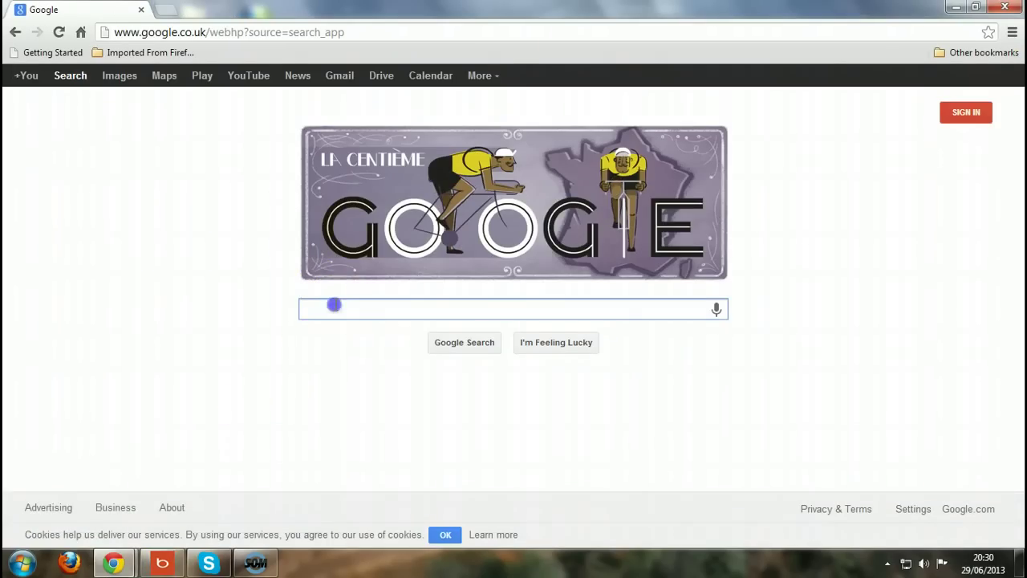
{"action": "type", "text": "f"}
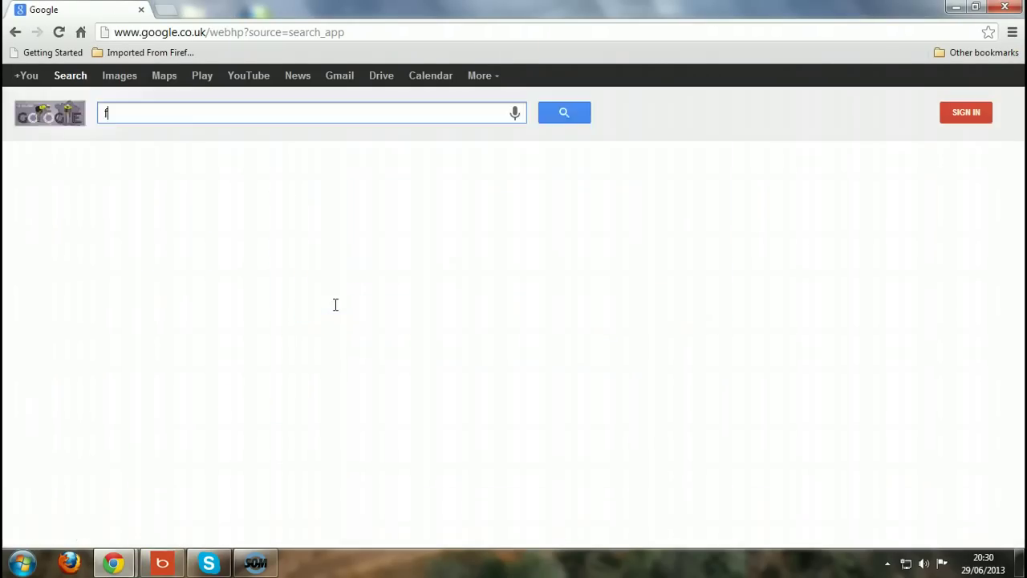
{"action": "type", "text": "older"}
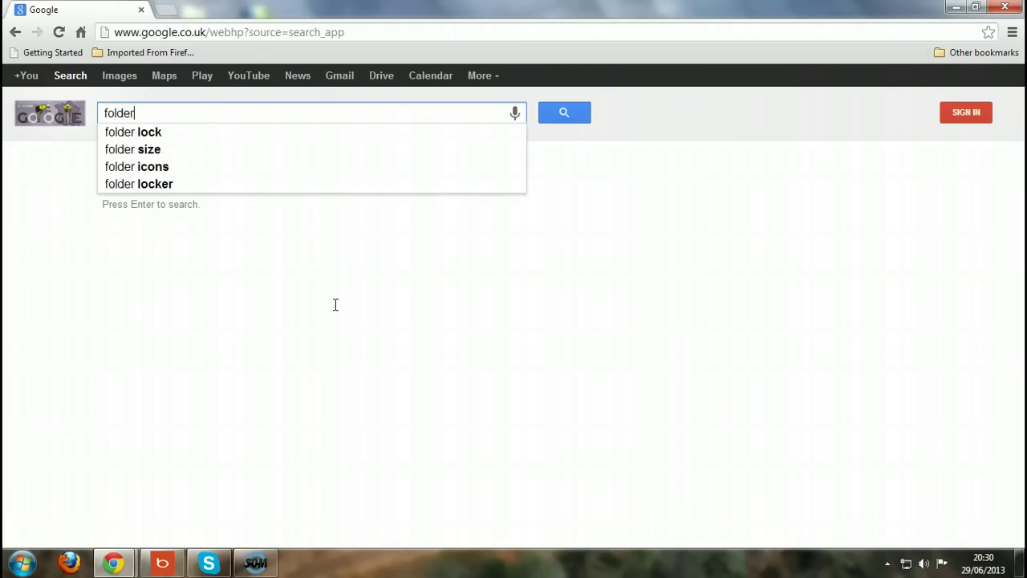
{"action": "type", "text": "fi"}
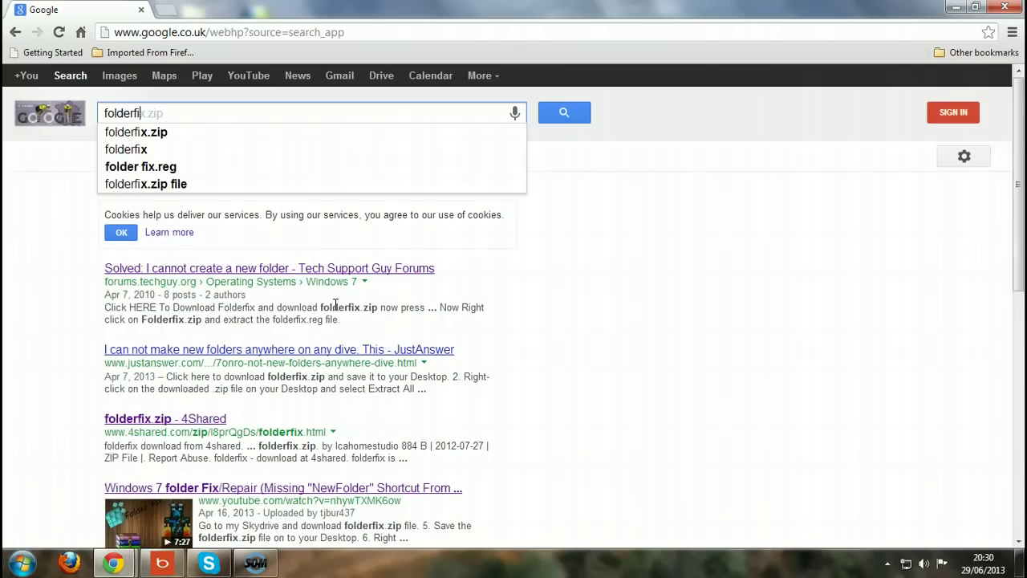
- Search for the folderfix.zip file and scroll to the Tech Support Guy reply with the download link
{"action": "left_click", "coordinate": [166, 190]}
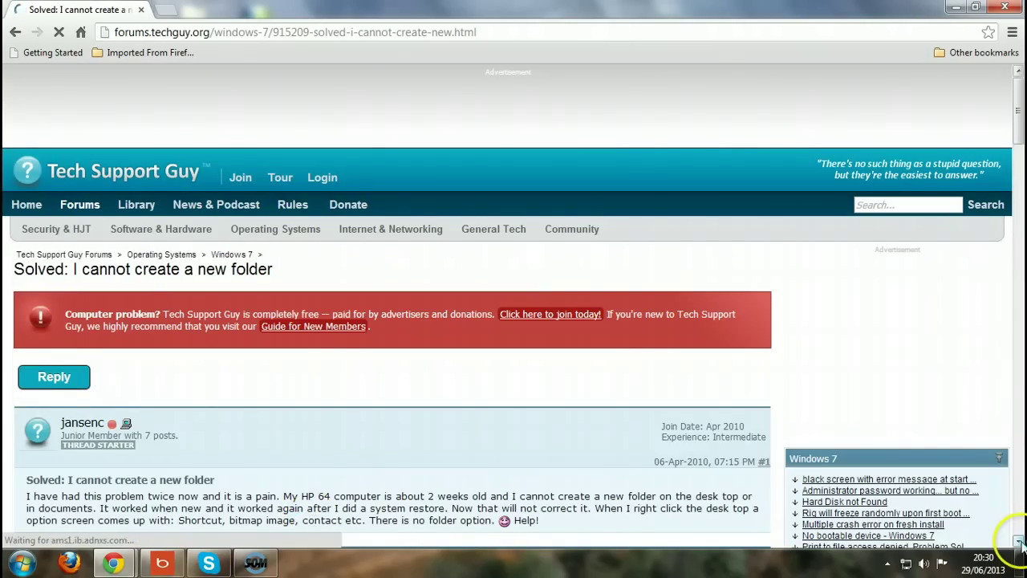
{"action": "left_click", "coordinate": [1019, 542]}
{"action": "left_click_drag", "start_coordinate": [1019, 542], "coordinate": [1021, 543]}
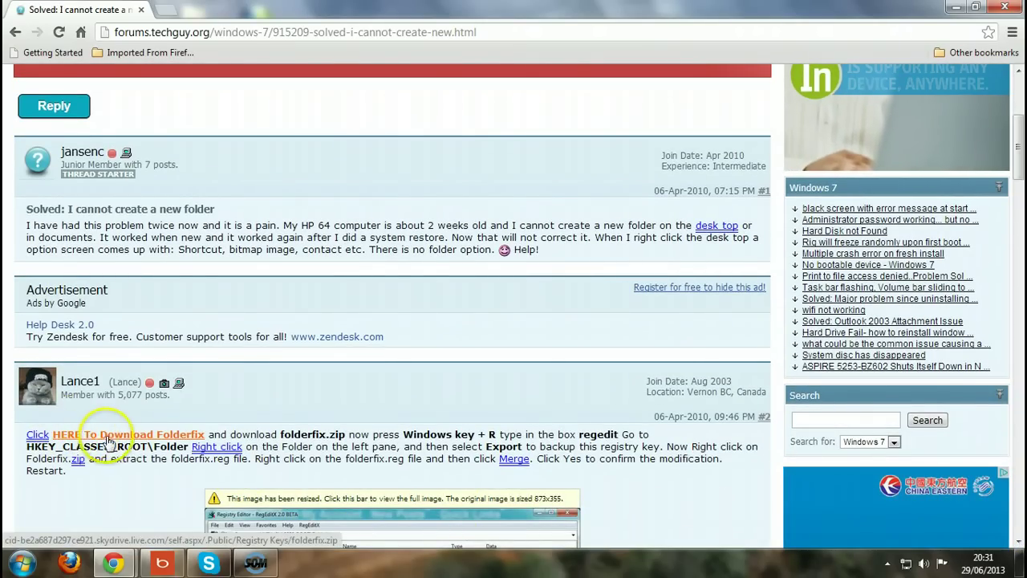
- Follow the Folderfix link to SkyDrive, download the folderfix archive, and open folderfix (1).zip
{"action": "left_click", "coordinate": [124, 439]}
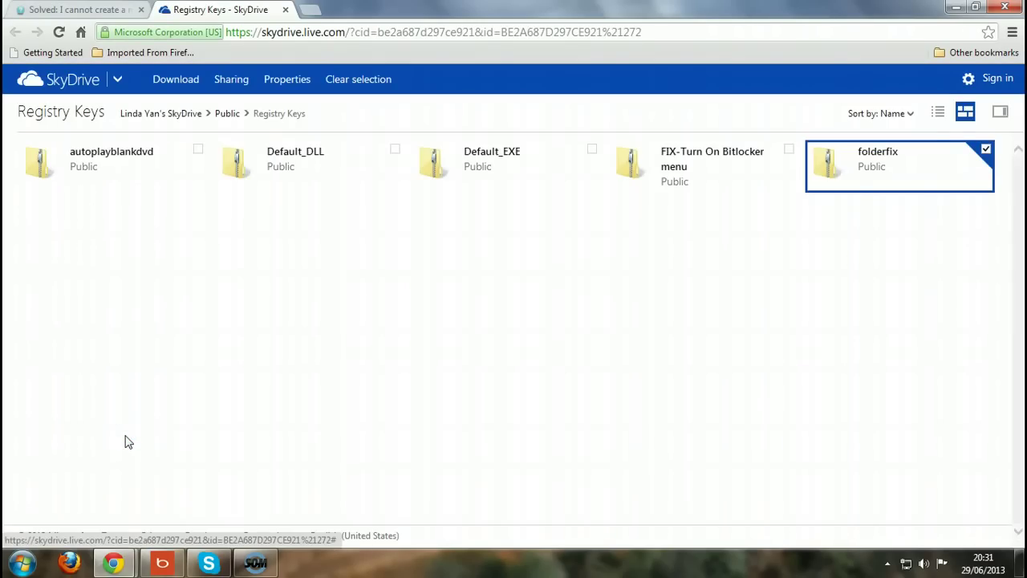
{"action": "right_click", "coordinate": [883, 170]}
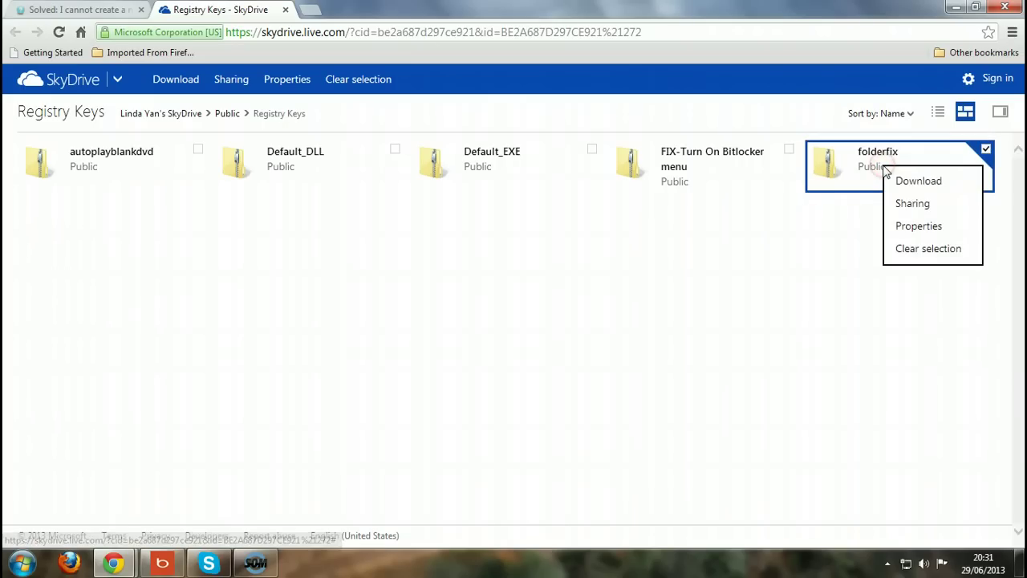
{"action": "left_click", "coordinate": [908, 182]}
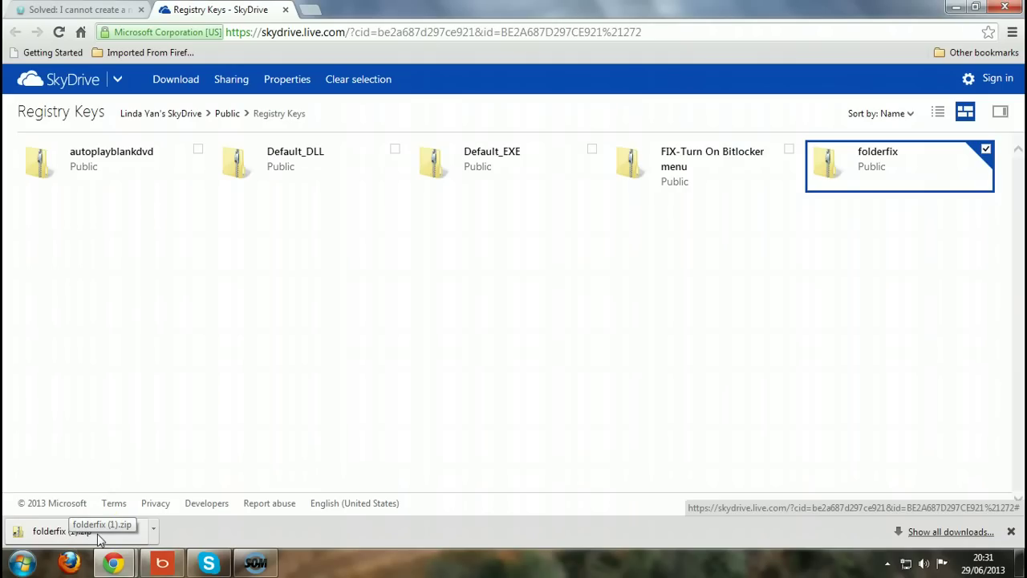
{"action": "left_click", "coordinate": [82, 536]}
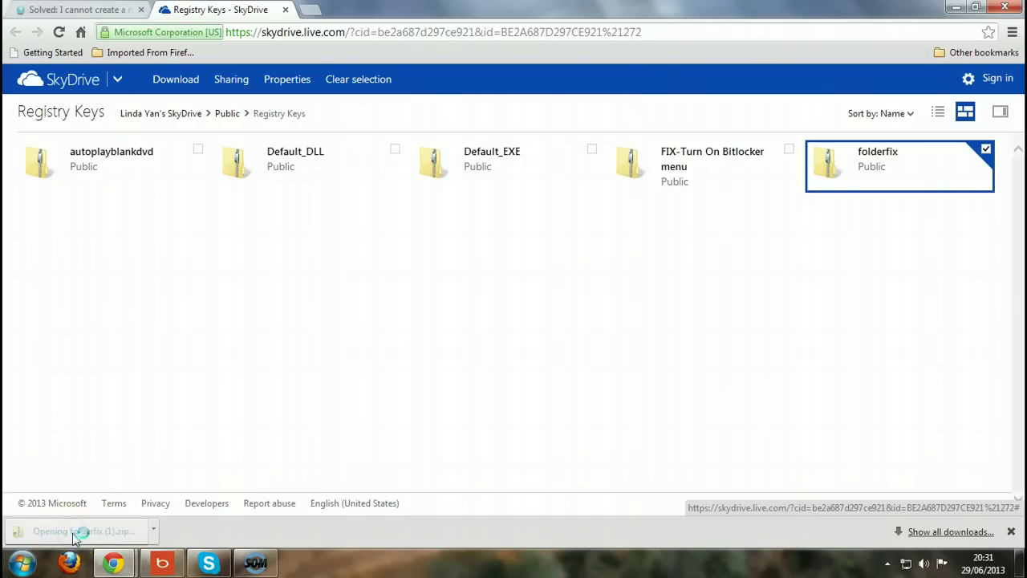
- Open folderfix (1).zip in Zipeg, confirm it holds folderfix.reg, then close Zipeg
{"action": "left_click", "coordinate": [90, 530]}
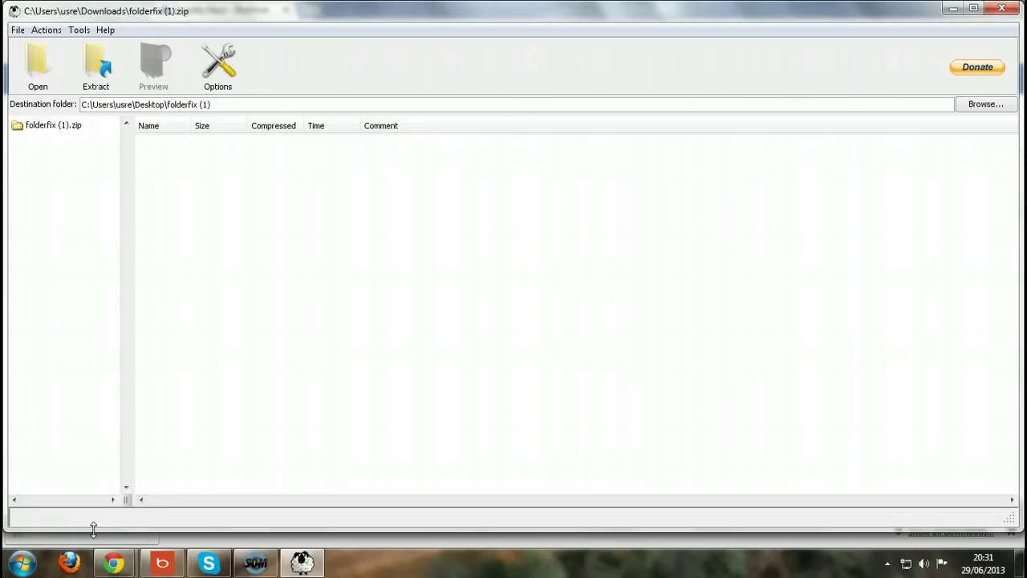
{"action": "left_click", "coordinate": [131, 489]}
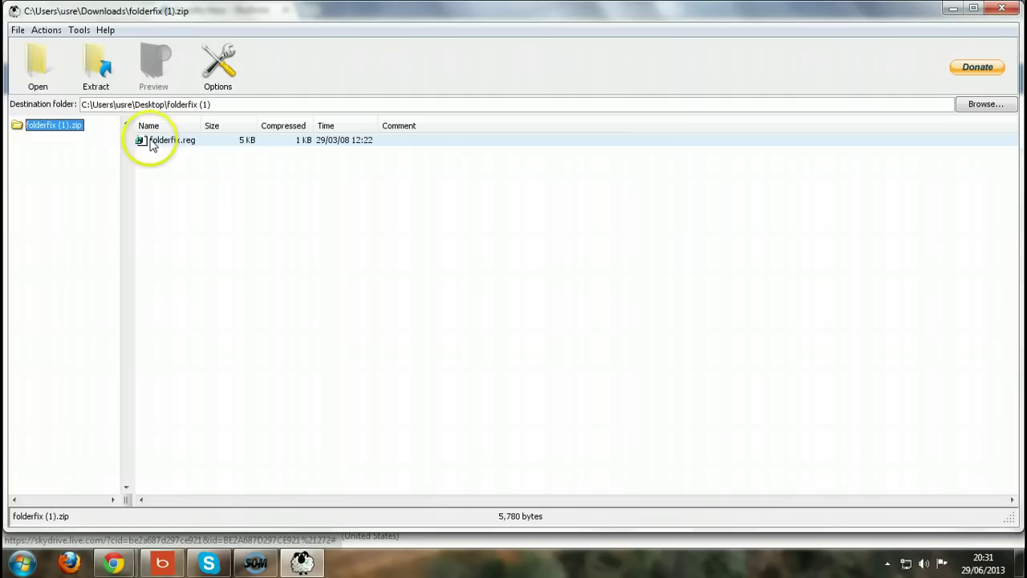
{"action": "mouse_move", "coordinate": [162, 152]}
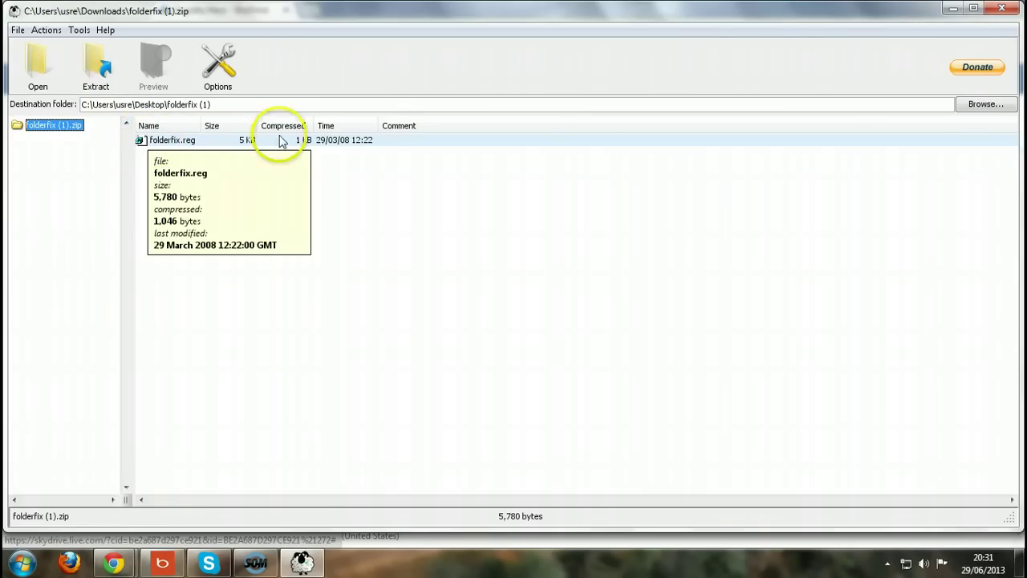
{"action": "left_click", "coordinate": [1002, 9]}
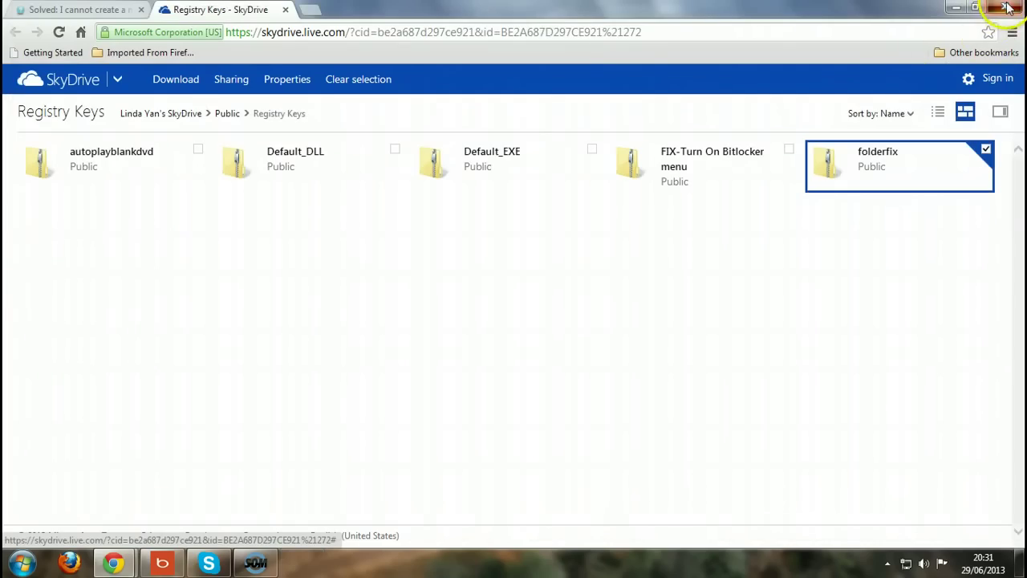
{"action": "left_click", "coordinate": [1005, 7]}
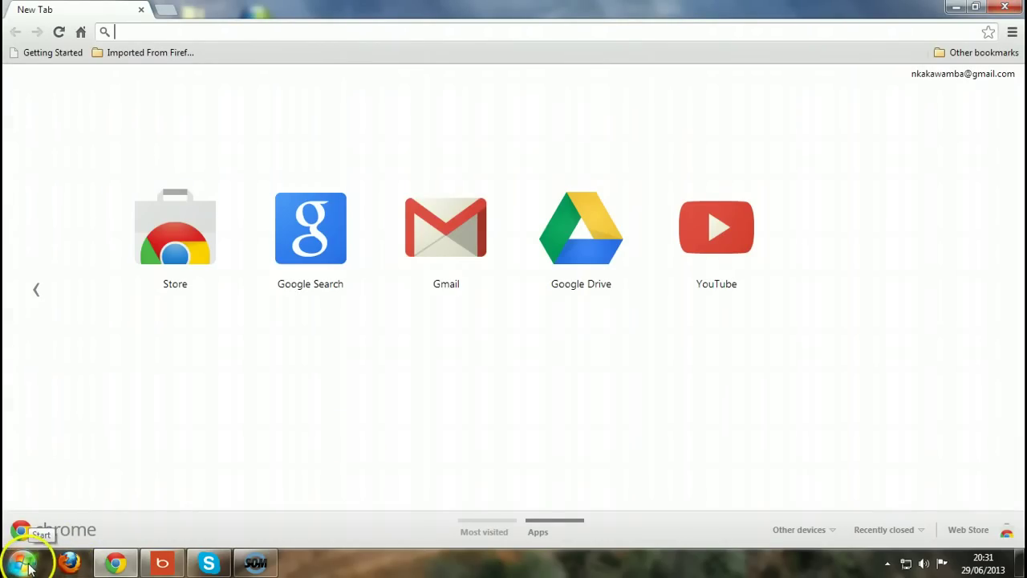
{"action": "left_click", "coordinate": [1015, 9]}
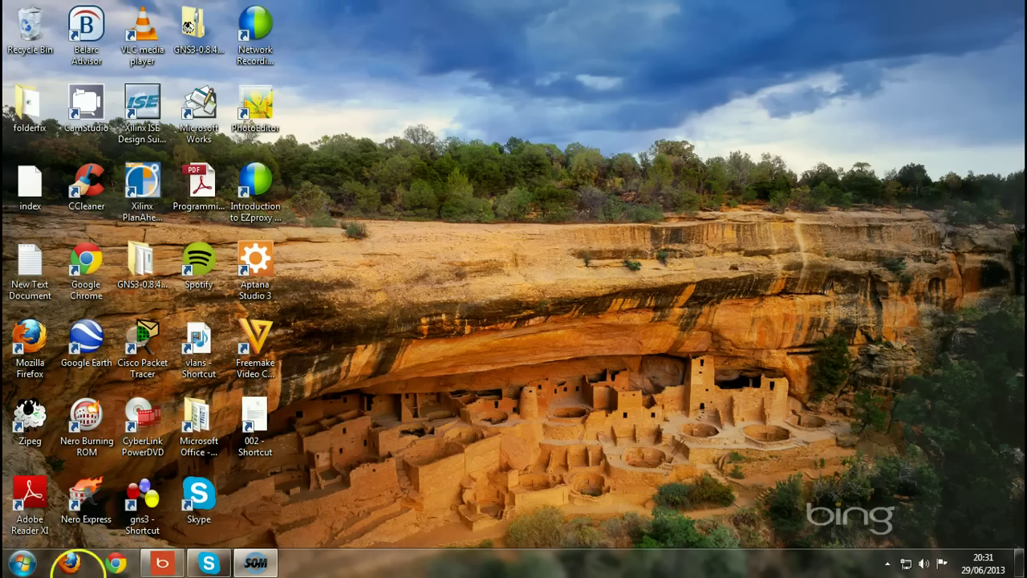
{"action": "left_click", "coordinate": [24, 567]}
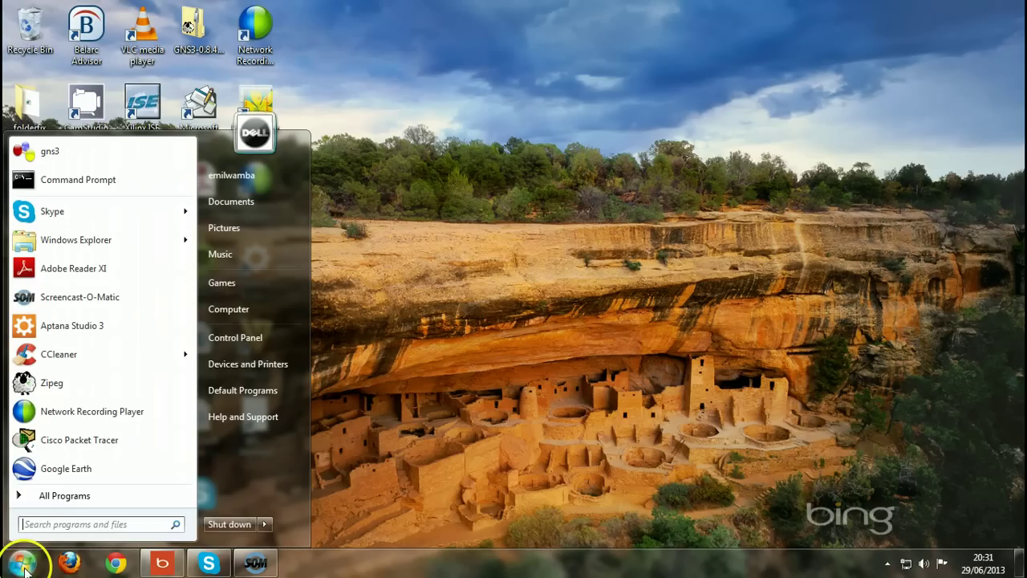
{"action": "left_click", "coordinate": [132, 525]}
{"action": "type", "text": "re"}
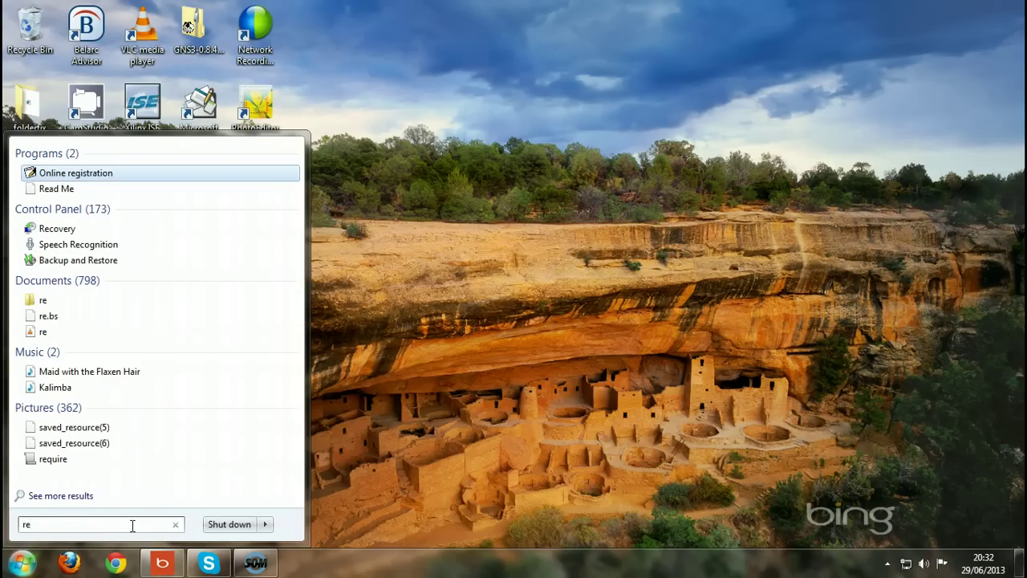
{"action": "type", "text": "ged"}
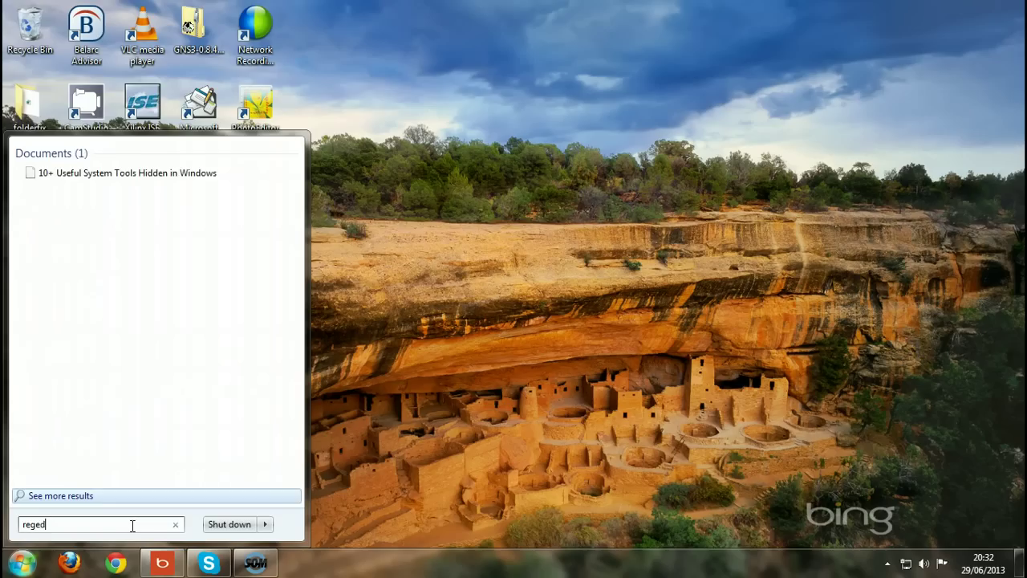
{"action": "type", "text": "it"}
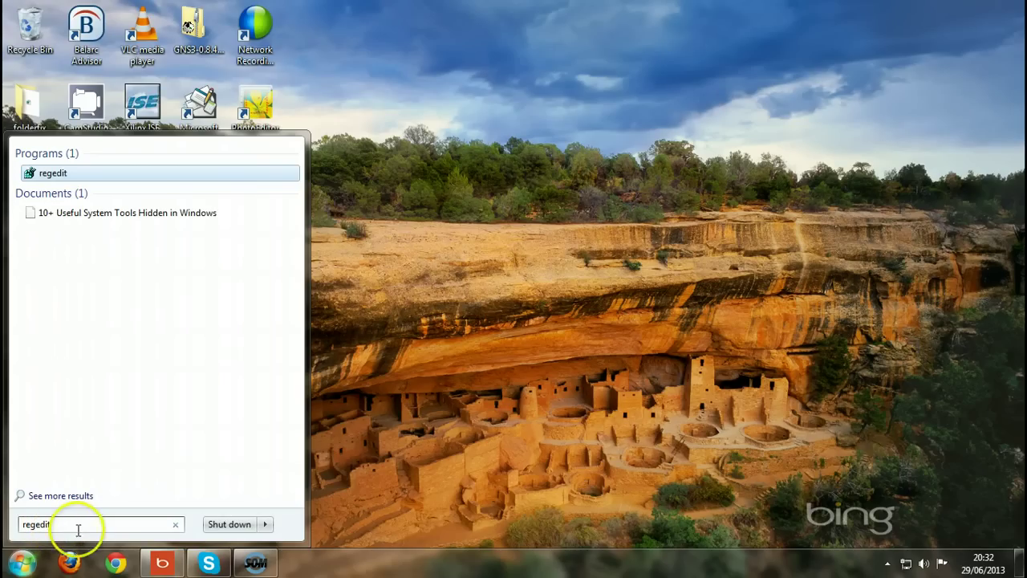
{"action": "left_click", "coordinate": [371, 526]}
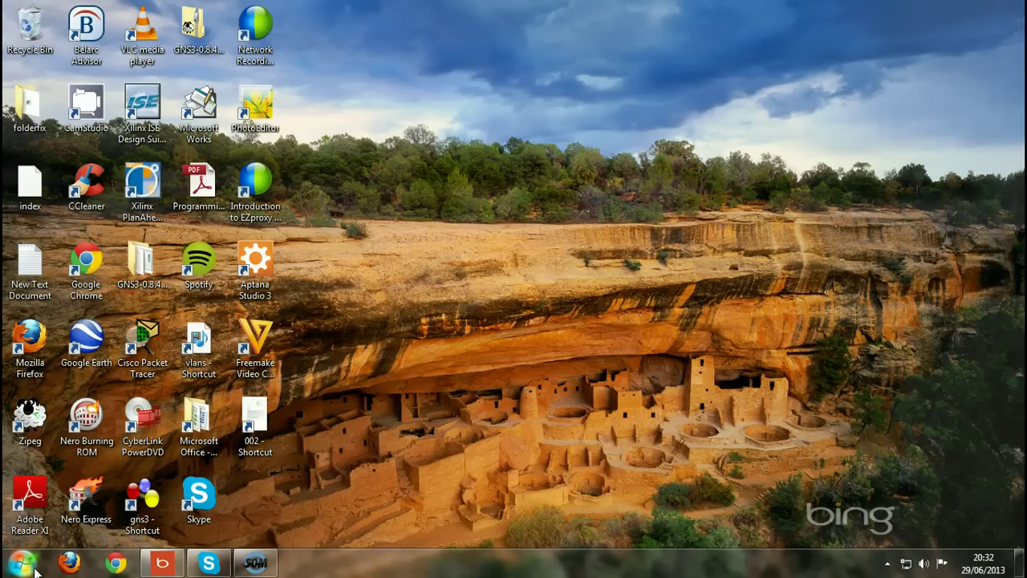
- Run regedit from the Win+R Run dialog to launch Registry Editor
{"action": "key", "text": "super+r"}
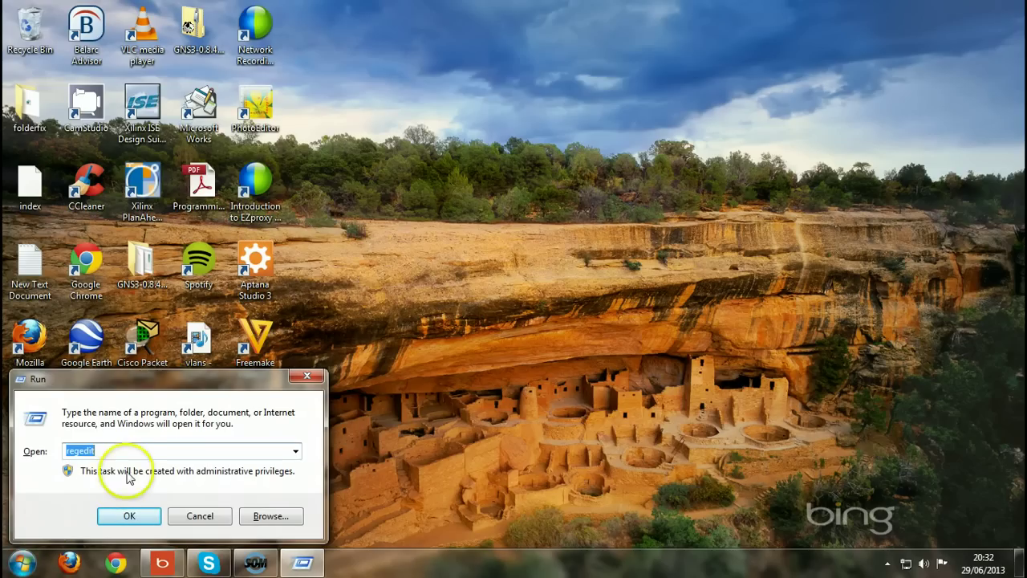
{"action": "left_click", "coordinate": [129, 516]}
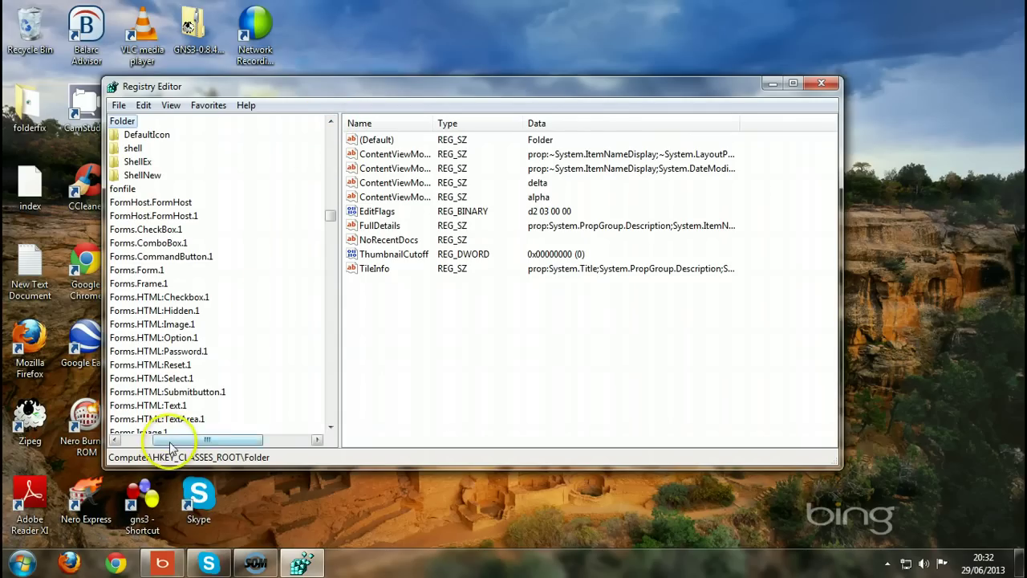
- Collapse the Folder key, scroll to the top of the tree, and select Computer
{"action": "left_click_drag", "start_coordinate": [229, 440], "coordinate": [275, 441]}
{"action": "left_click_drag", "start_coordinate": [207, 440], "coordinate": [124, 445]}
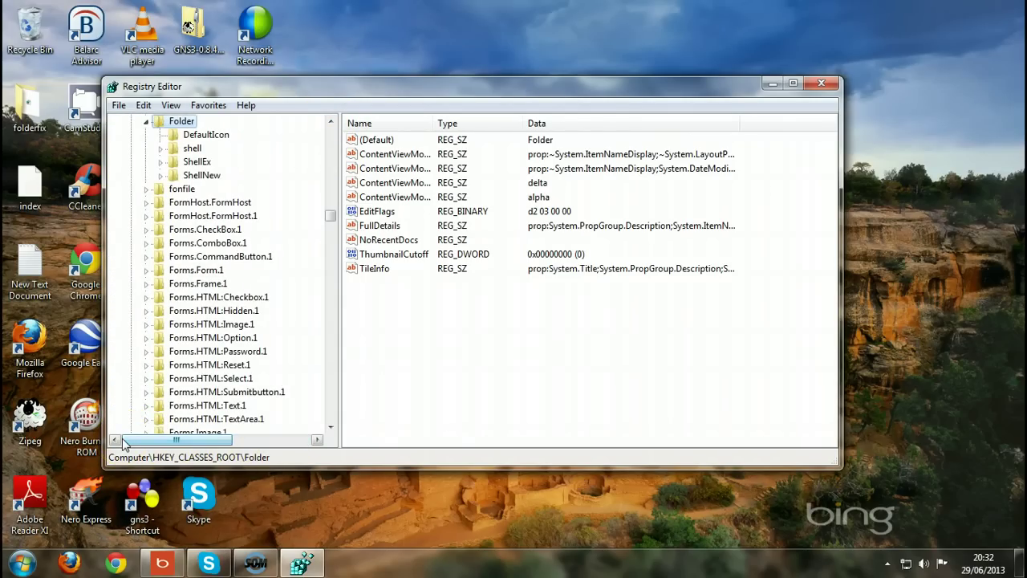
{"action": "left_click", "coordinate": [145, 122]}
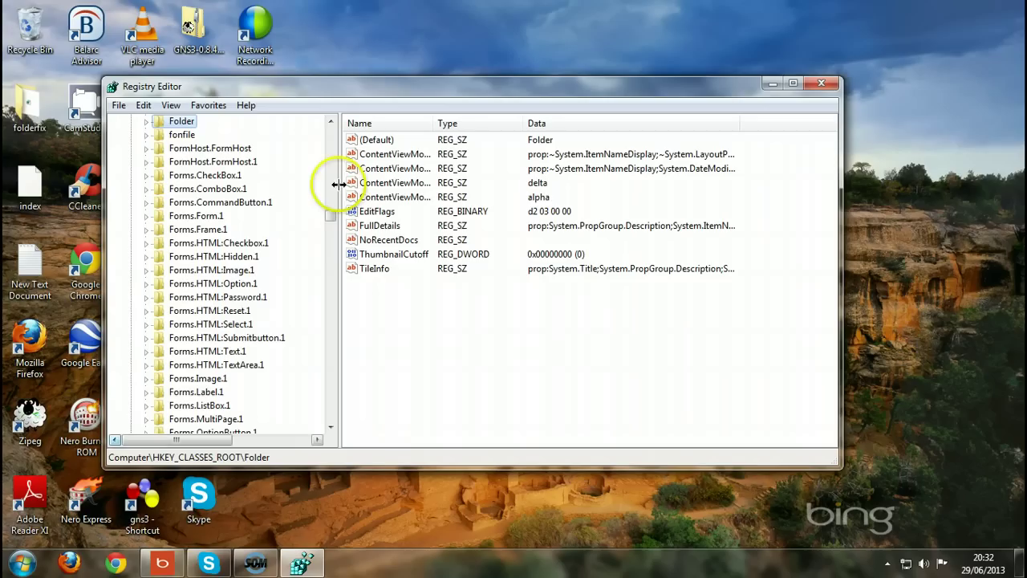
{"action": "left_click_drag", "start_coordinate": [330, 214], "coordinate": [333, 120]}
{"action": "left_click", "coordinate": [329, 121]}
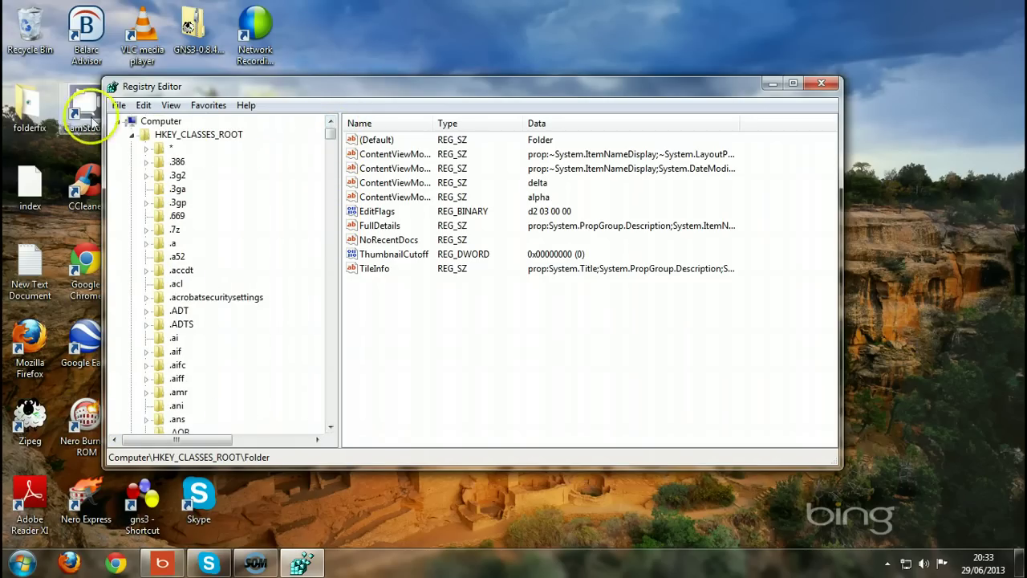
{"action": "left_click", "coordinate": [117, 122]}
- Re-expand Computer and leave HKEY_CLASSES_ROOT expanded, listing subkeys like .386, .3g2 and .7z
{"action": "left_click", "coordinate": [118, 122]}
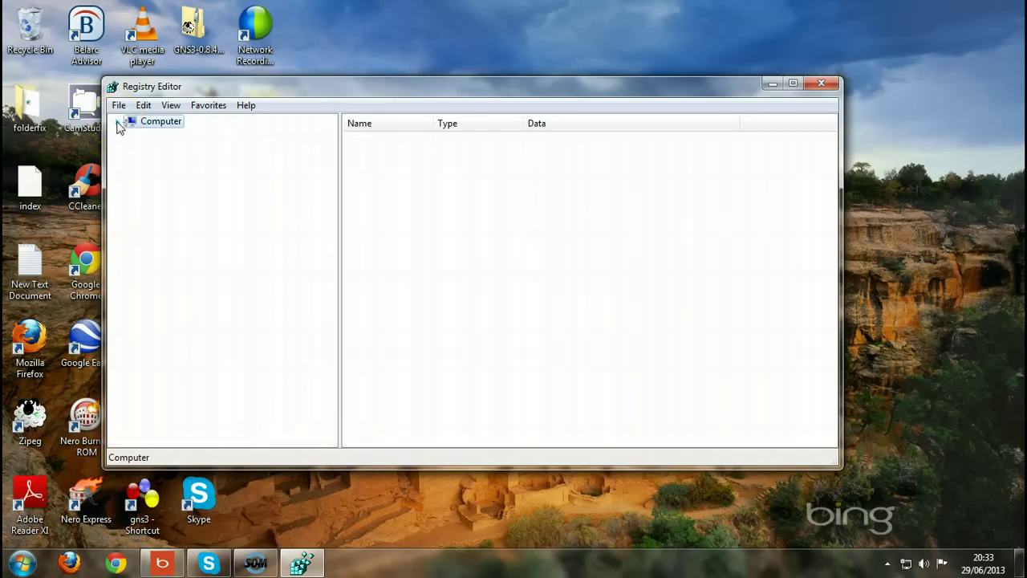
{"action": "left_click", "coordinate": [118, 122]}
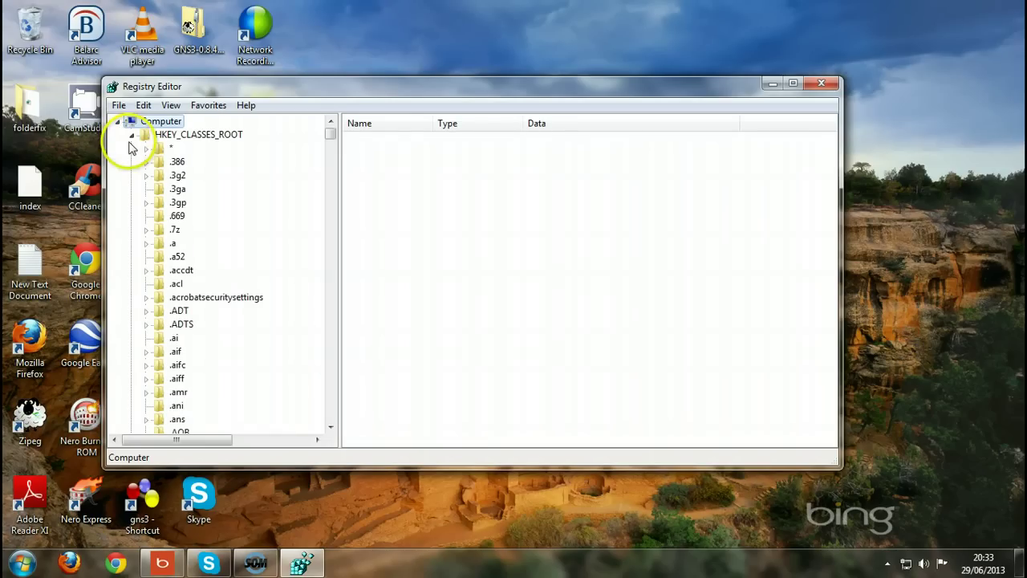
{"action": "left_click", "coordinate": [131, 136]}
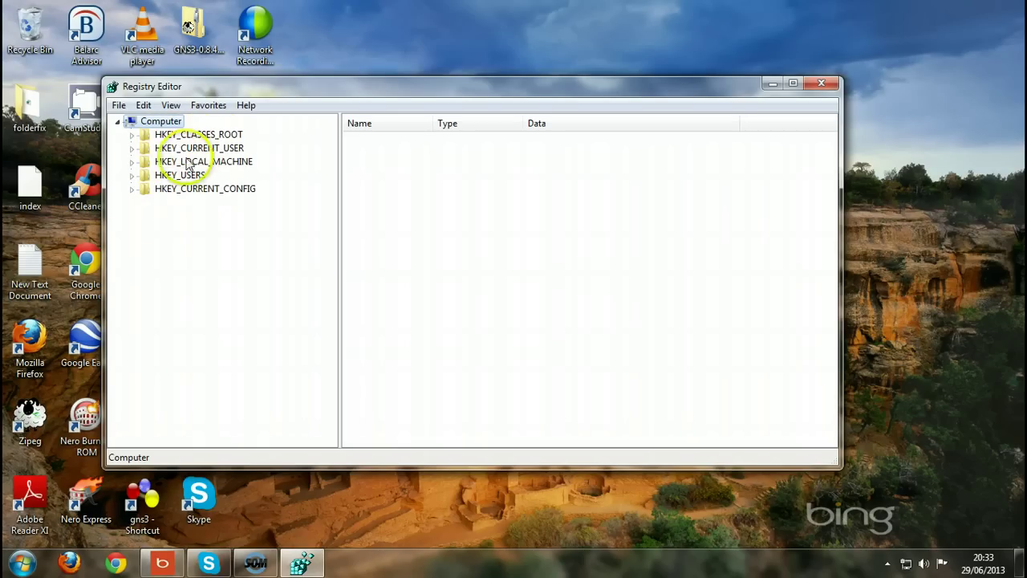
{"action": "left_click", "coordinate": [132, 136]}
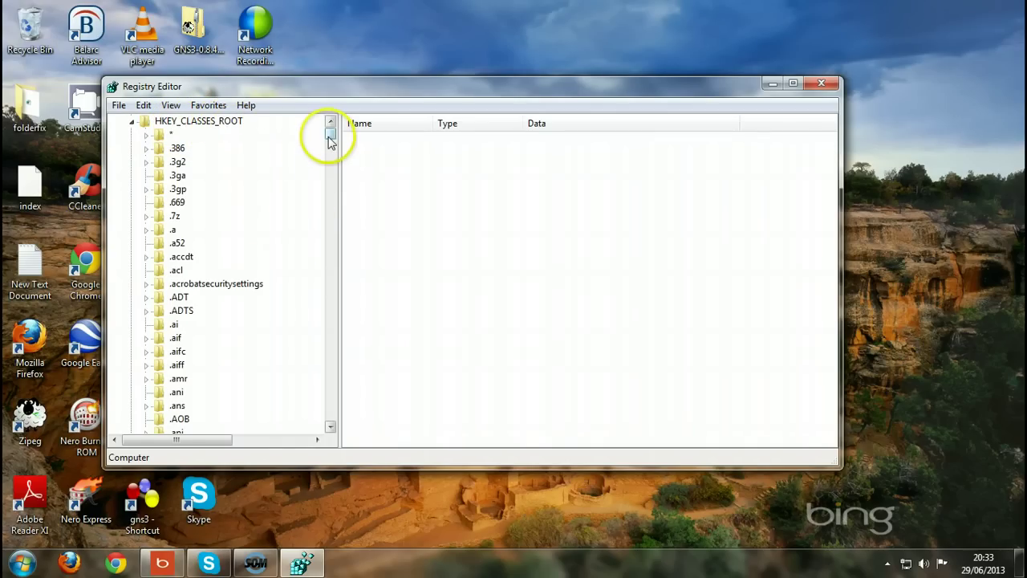
- Scroll to the HKEY_CLASSES_ROOT\Folder key and bring up its context menu
{"action": "left_click_drag", "start_coordinate": [330, 141], "coordinate": [331, 217]}
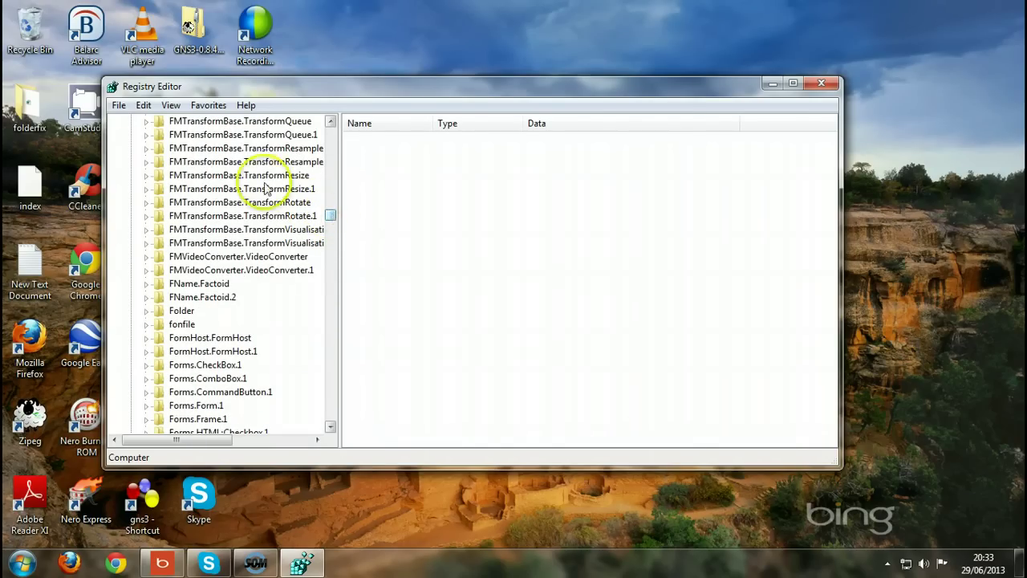
{"action": "right_click", "coordinate": [183, 313]}
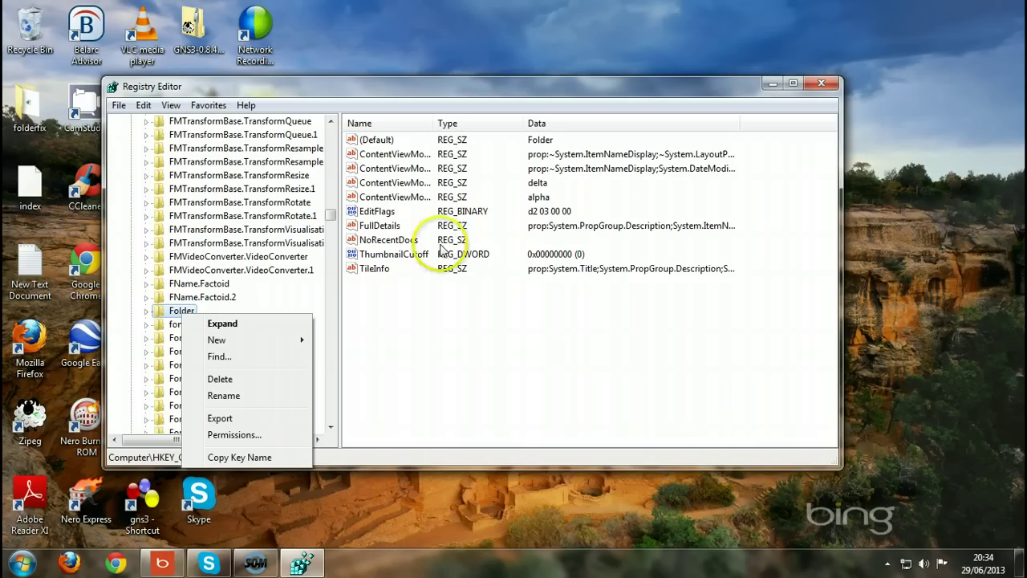
- Export the Folder key as regbk.reg in Documents, overwriting the existing file
{"action": "left_click", "coordinate": [227, 418]}
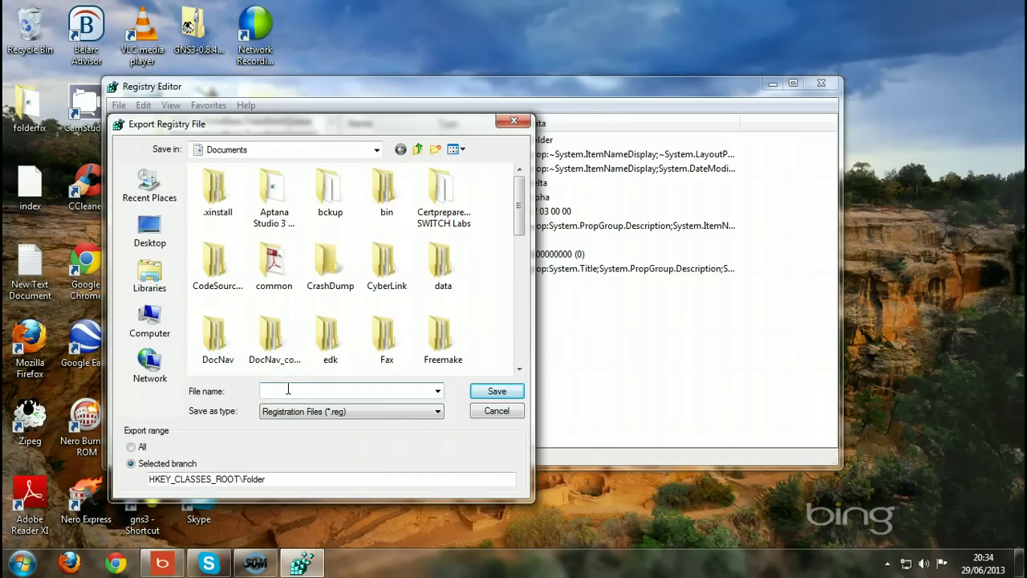
{"action": "type", "text": "r"}
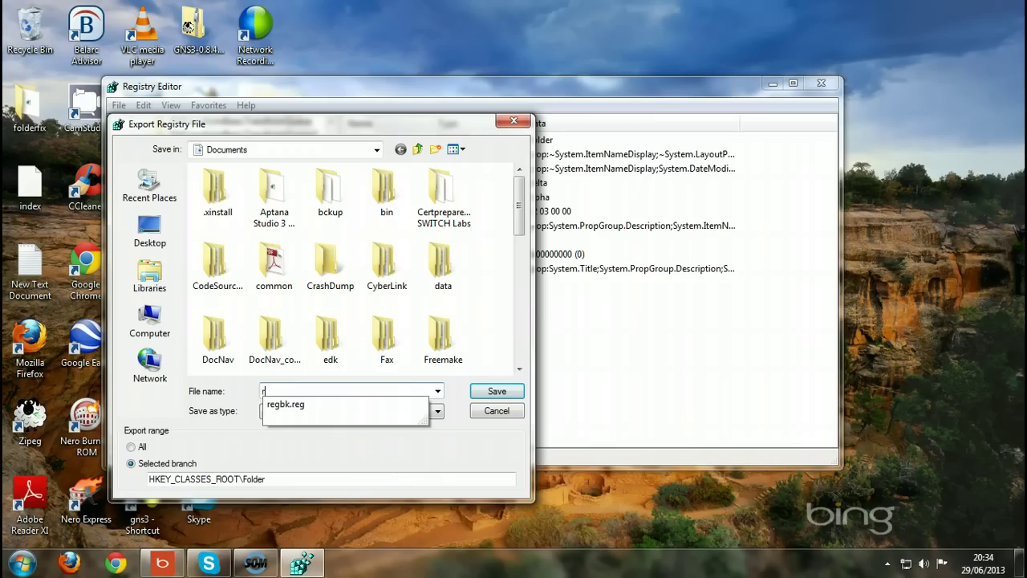
{"action": "left_click", "coordinate": [286, 404]}
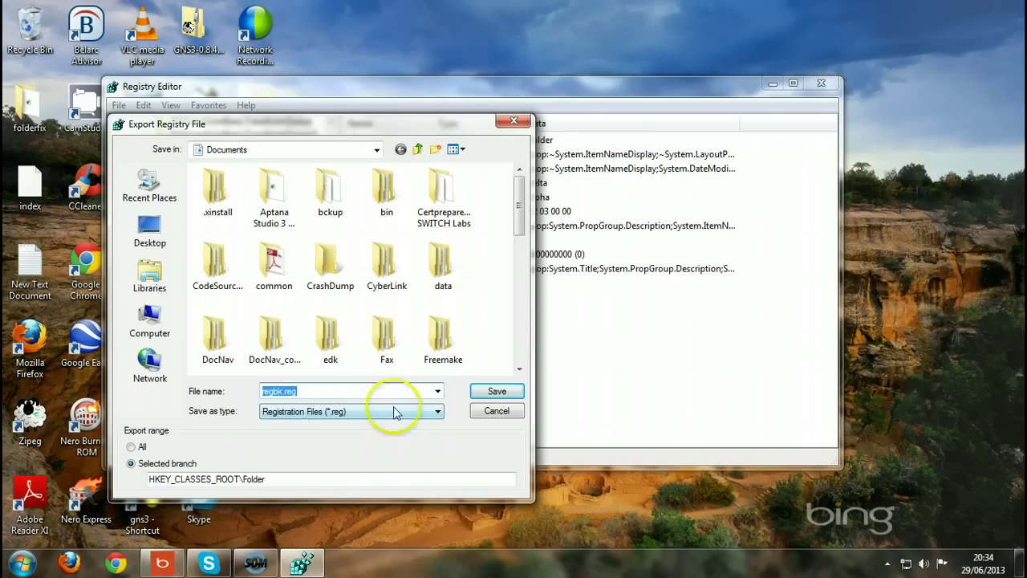
{"action": "left_click", "coordinate": [493, 392]}
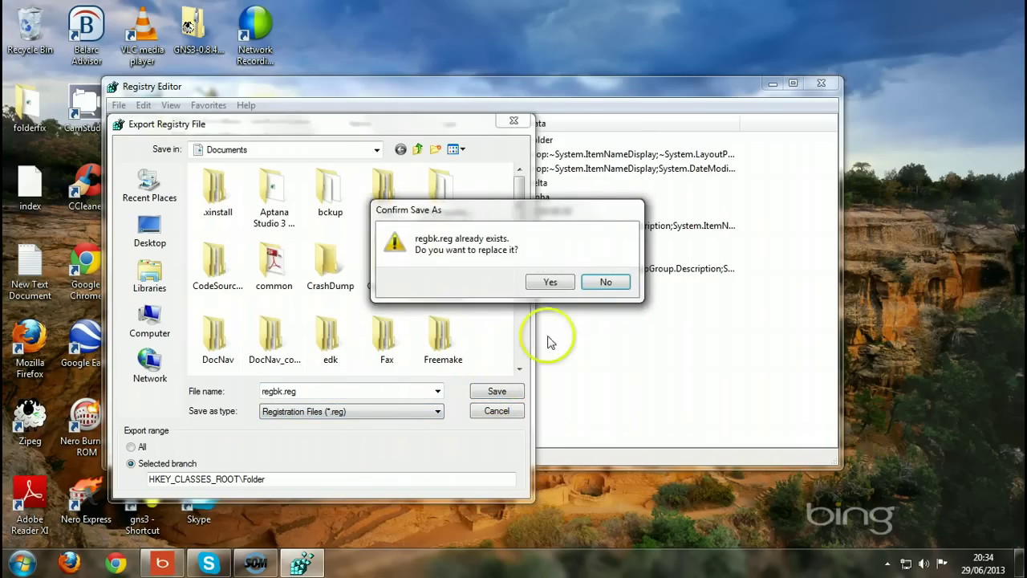
{"action": "left_click", "coordinate": [551, 283]}
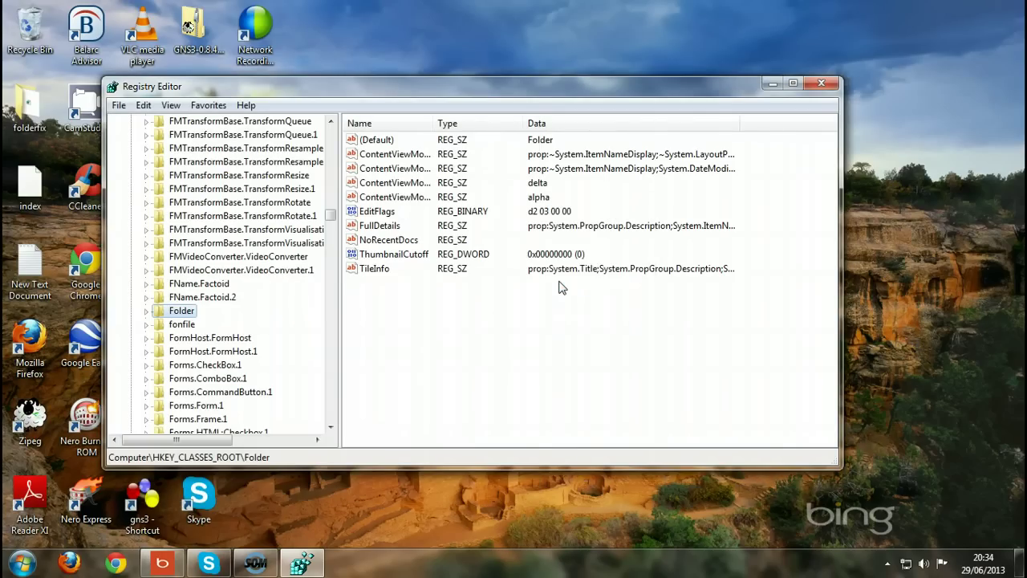
- Close Registry Editor and browse to the Downloads folder showing the folderfix files
{"action": "left_click", "coordinate": [821, 84]}
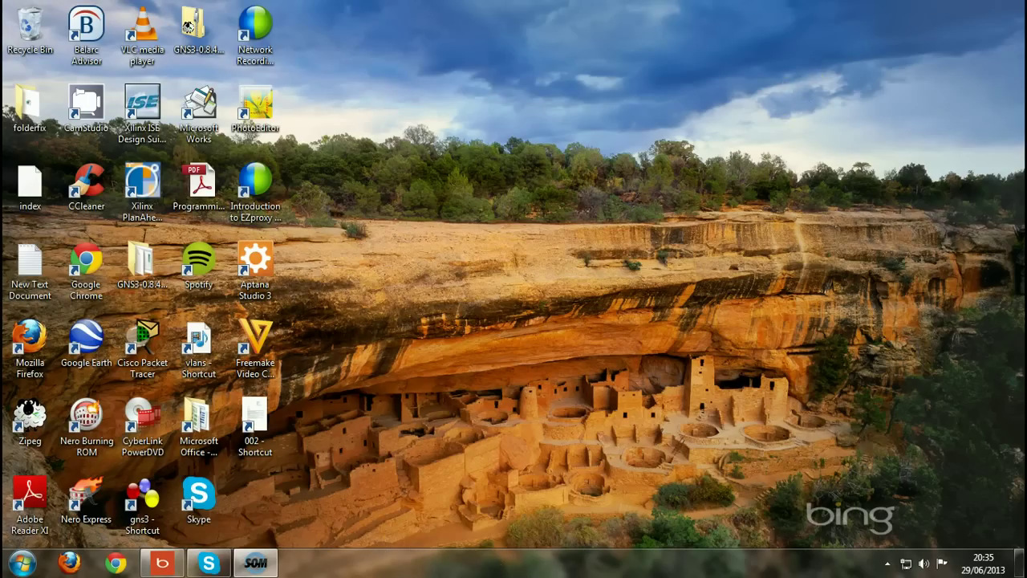
{"action": "left_click", "coordinate": [21, 563]}
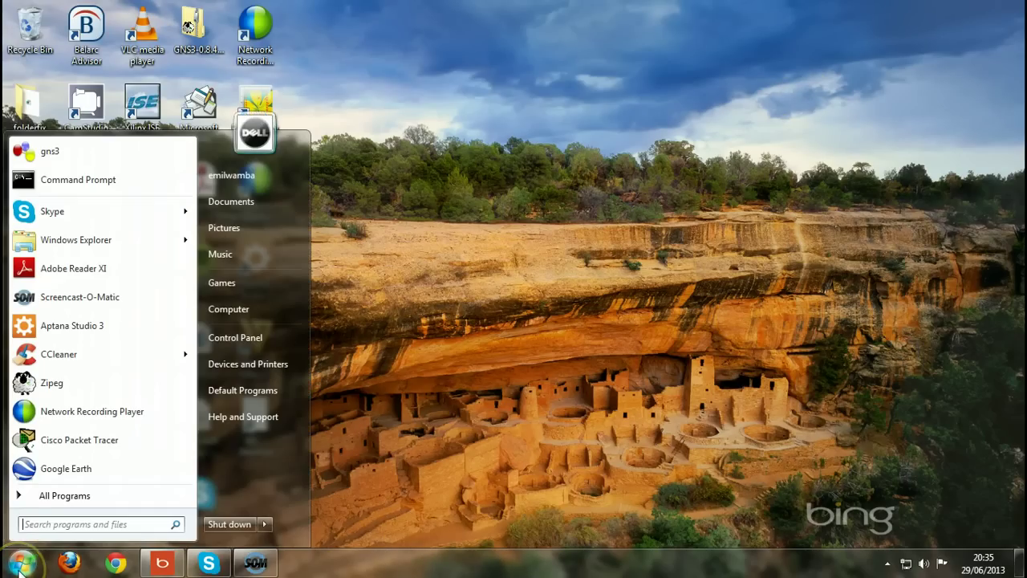
{"action": "left_click", "coordinate": [247, 176]}
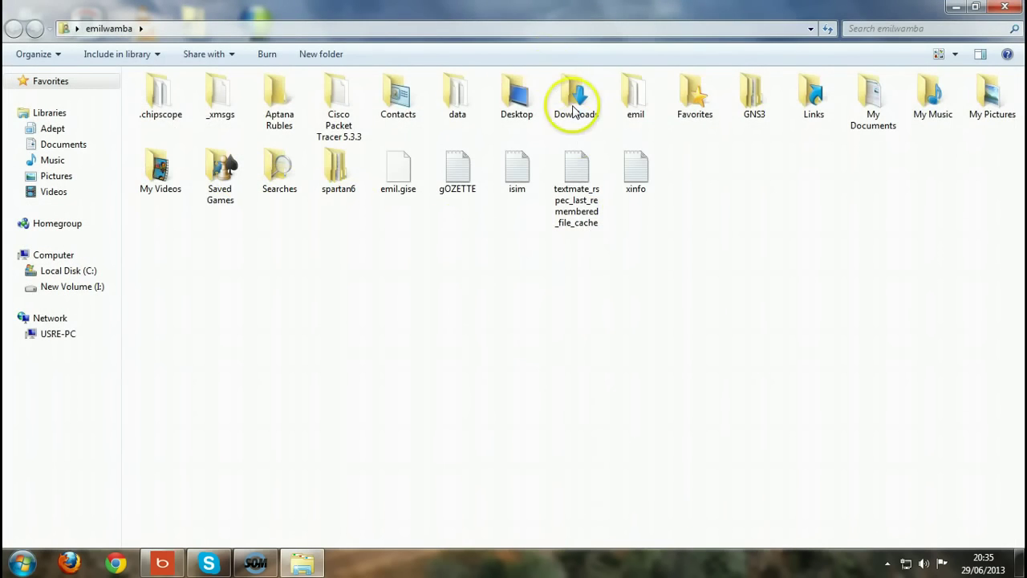
{"action": "double_click", "coordinate": [575, 106]}
{"action": "left_click", "coordinate": [568, 117]}
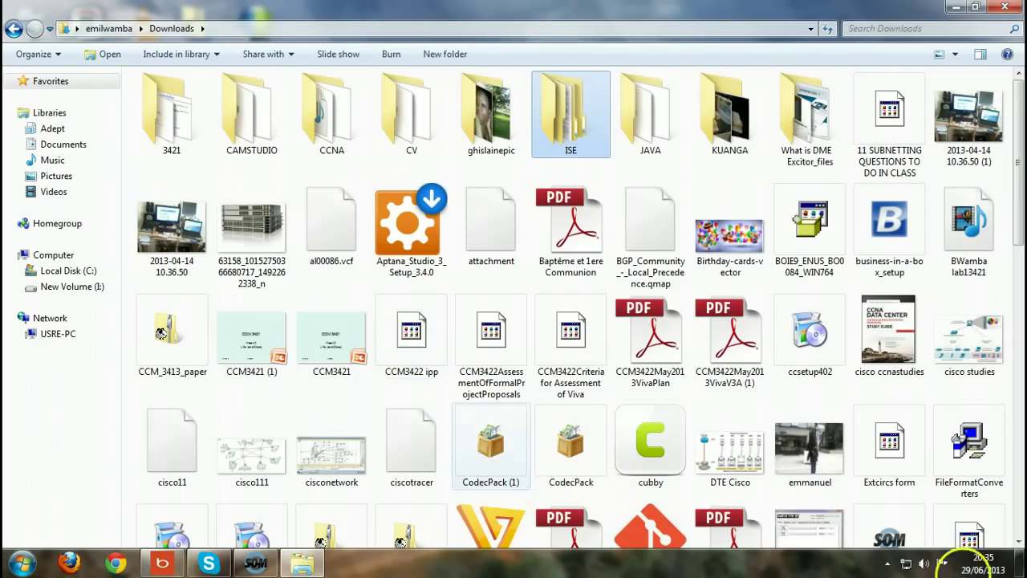
{"action": "left_click", "coordinate": [1018, 543]}
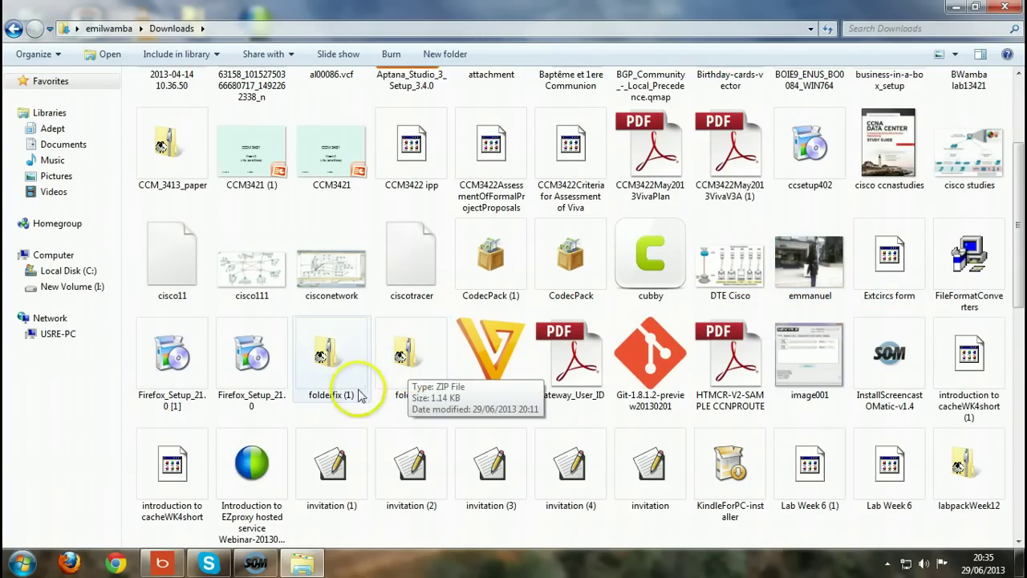
- Delete folderfix (1) to the Recycle Bin and open folderfix.zip in Zipeg
{"action": "right_click", "coordinate": [336, 373]}
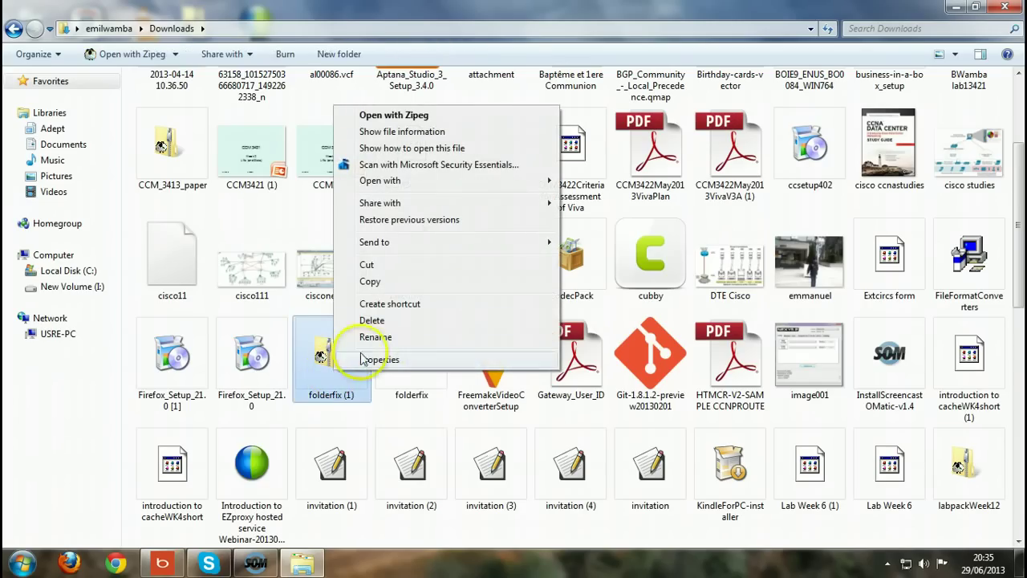
{"action": "left_click", "coordinate": [372, 320]}
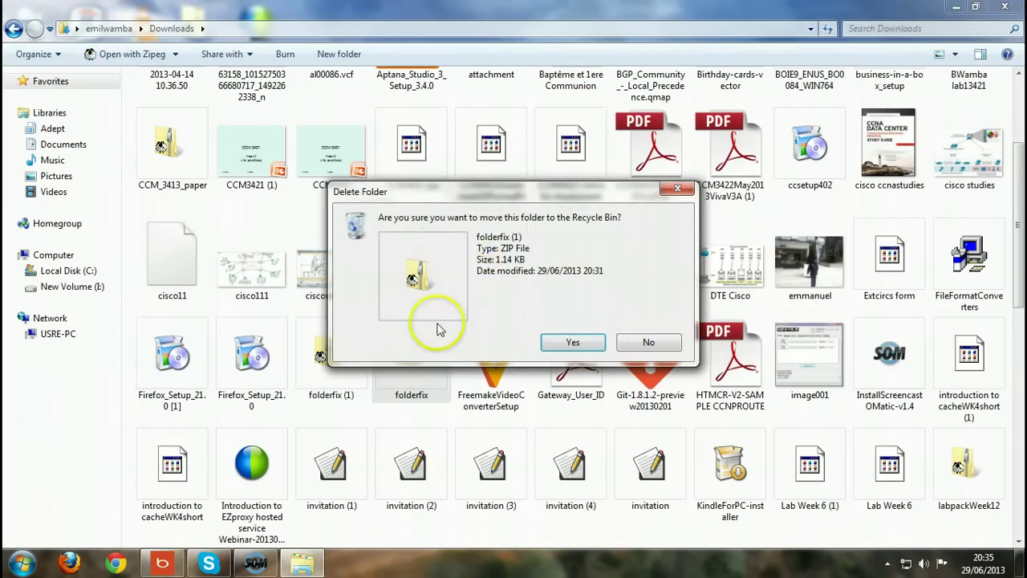
{"action": "left_click", "coordinate": [575, 343]}
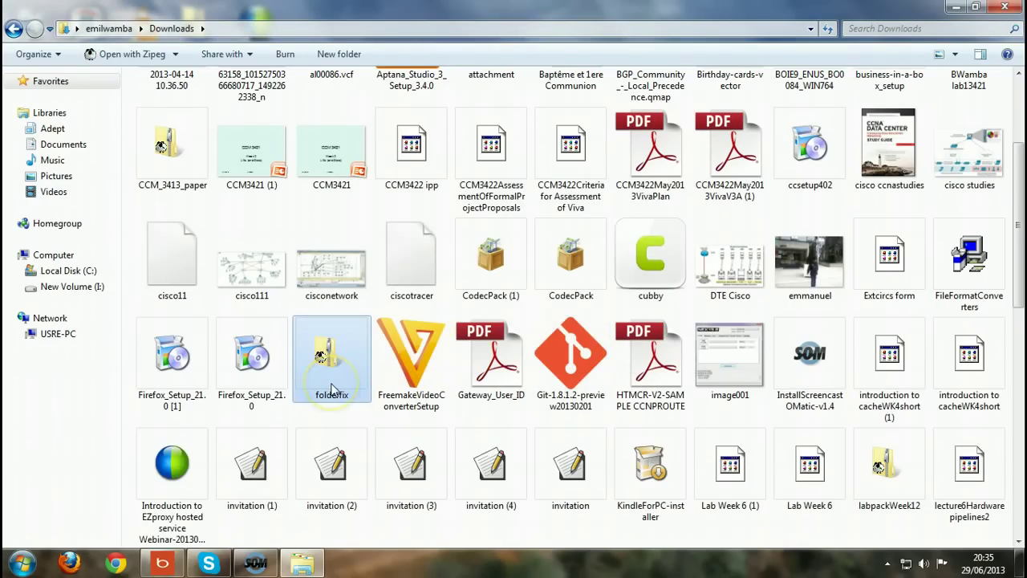
{"action": "left_click", "coordinate": [320, 357]}
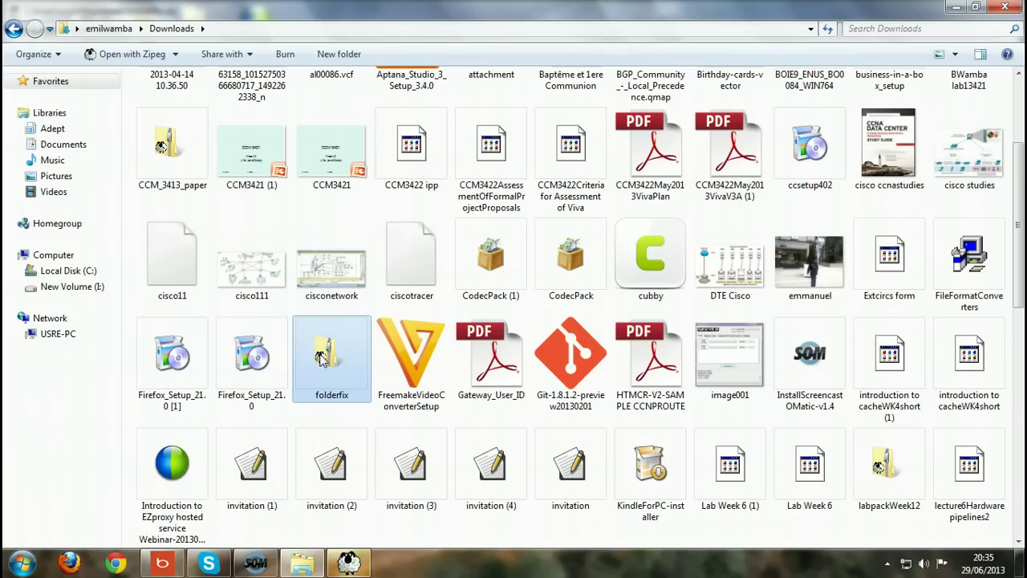
{"action": "left_click", "coordinate": [324, 358]}
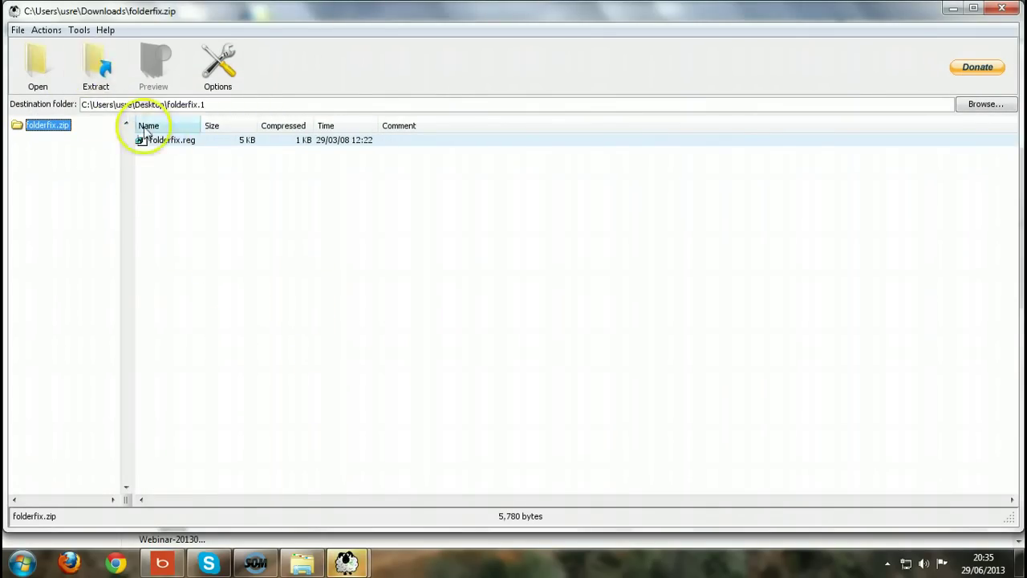
- Merge folderfix.reg into the registry from Zipeg, accept the success message, and close the Downloads window
{"action": "mouse_move", "coordinate": [143, 140]}
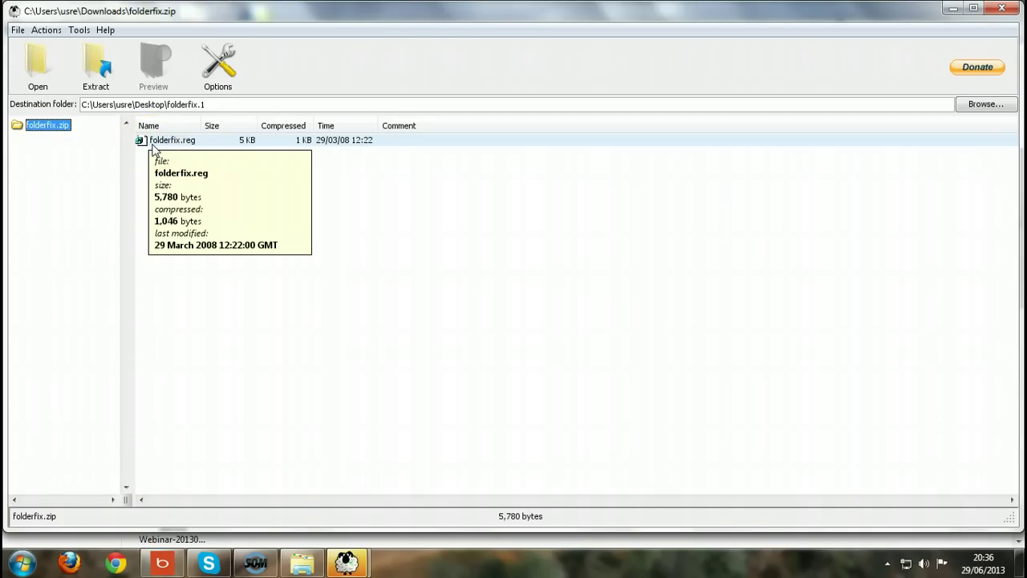
{"action": "right_click", "coordinate": [155, 152]}
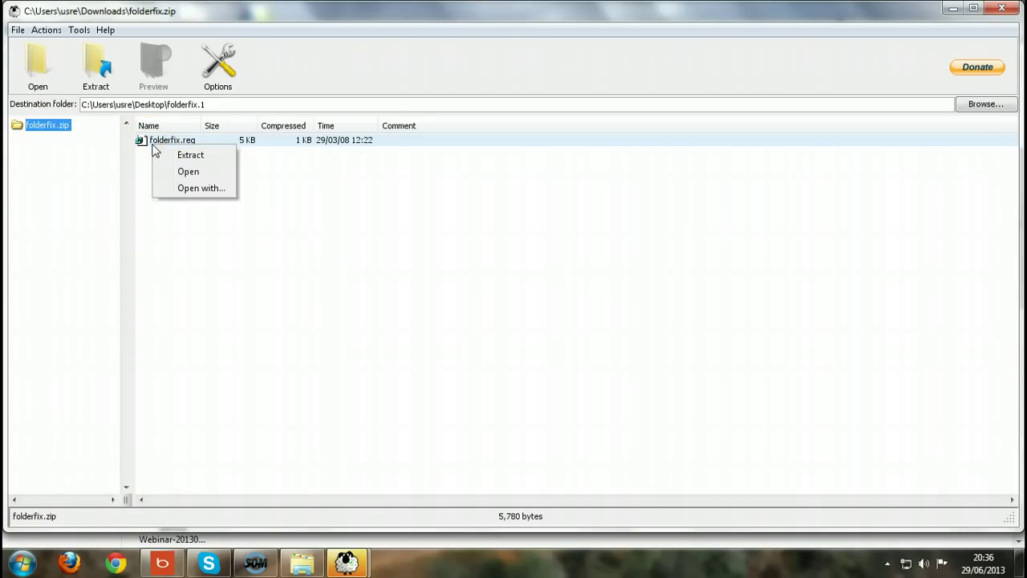
{"action": "left_click", "coordinate": [190, 172]}
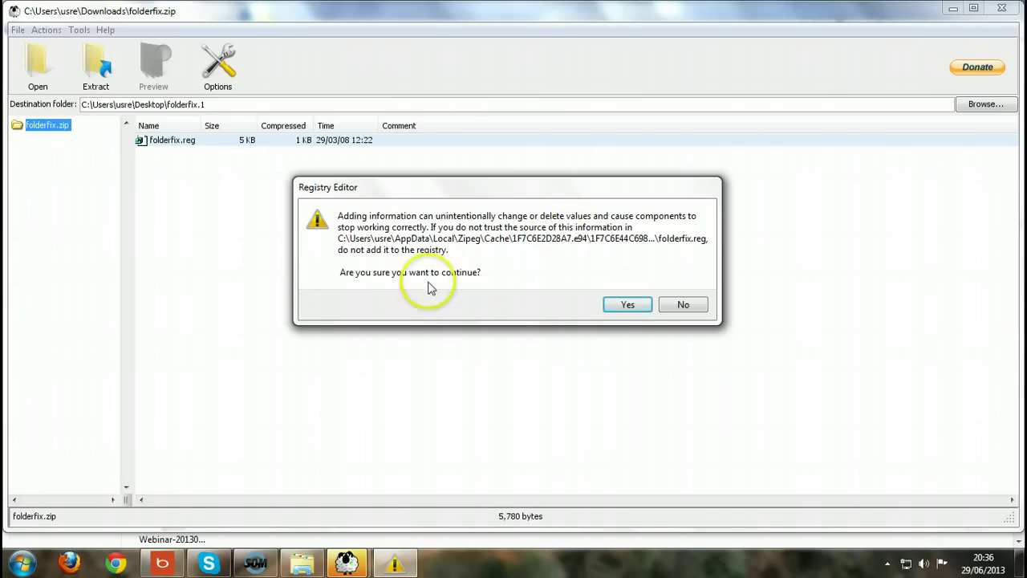
{"action": "left_click", "coordinate": [622, 304]}
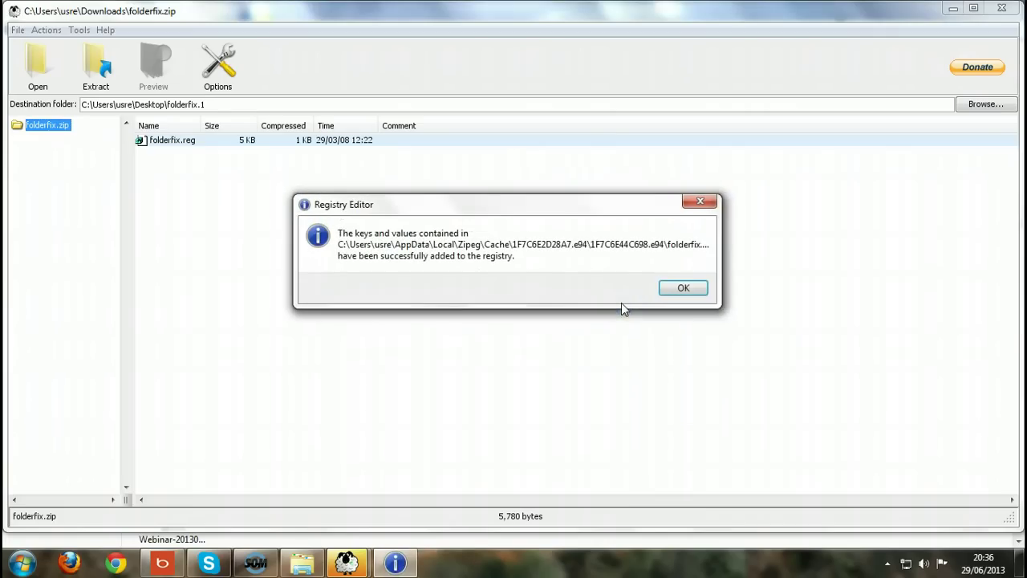
{"action": "left_click", "coordinate": [683, 287]}
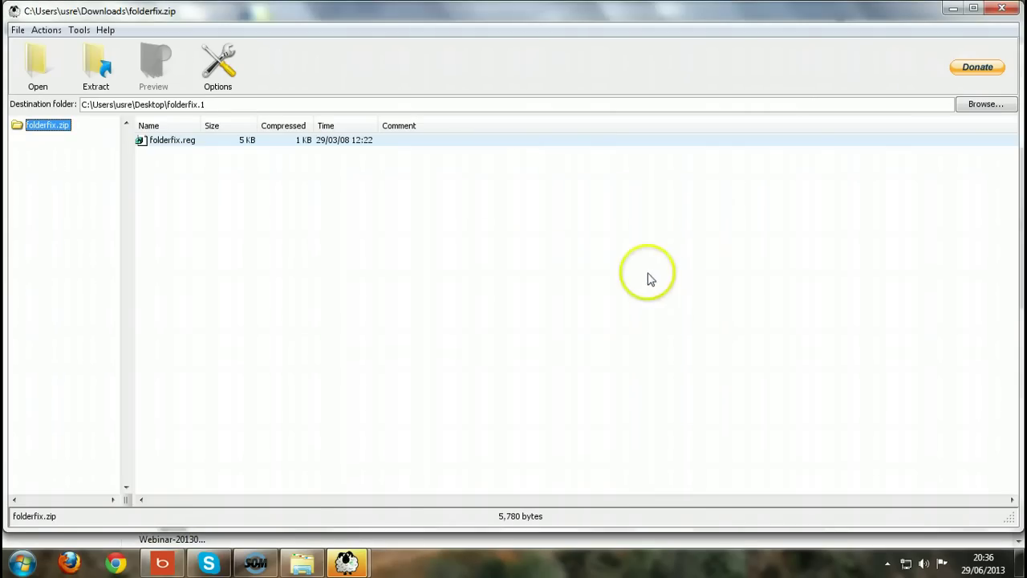
{"action": "left_click", "coordinate": [1005, 10]}
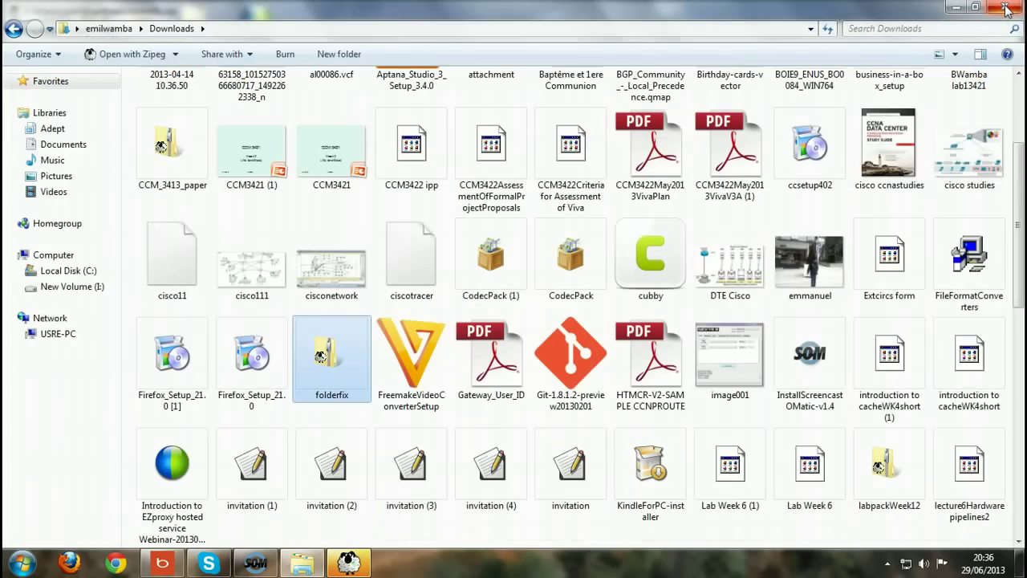
{"action": "left_click", "coordinate": [1006, 8]}
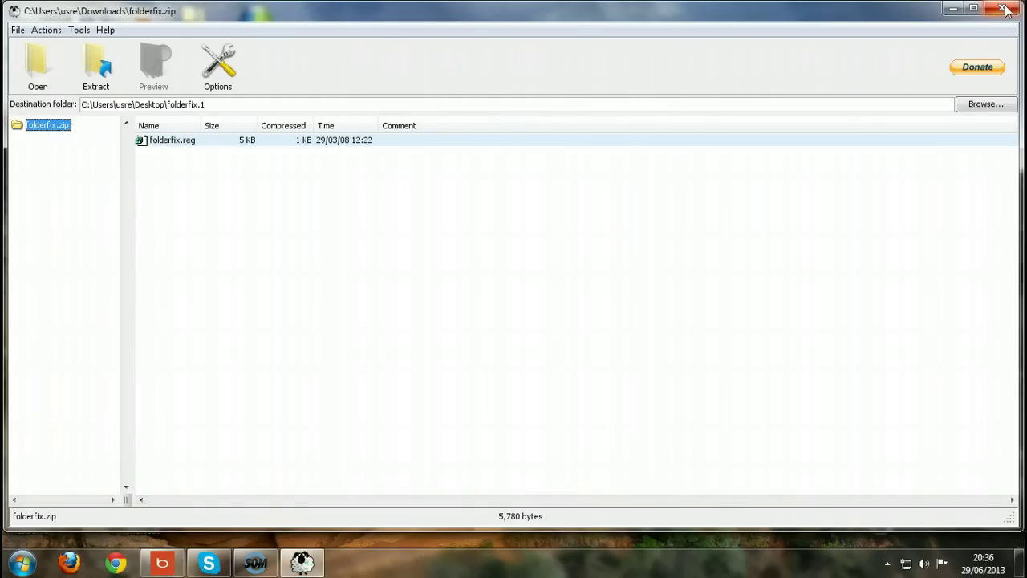
- Close the folderfix archive and check that the desktop's New submenu now lists Folder
{"action": "left_click", "coordinate": [1005, 9]}
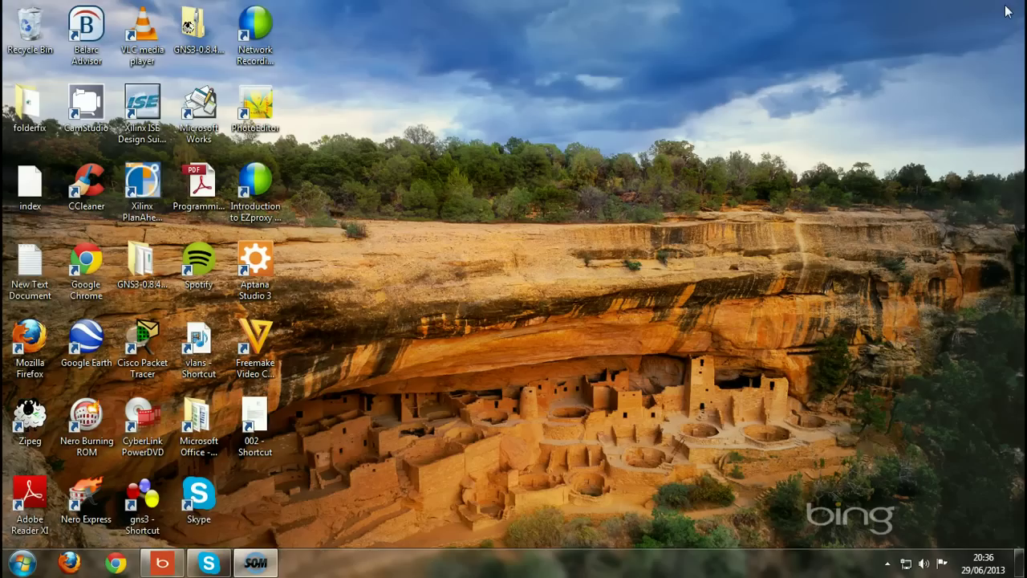
{"action": "right_click", "coordinate": [449, 329]}
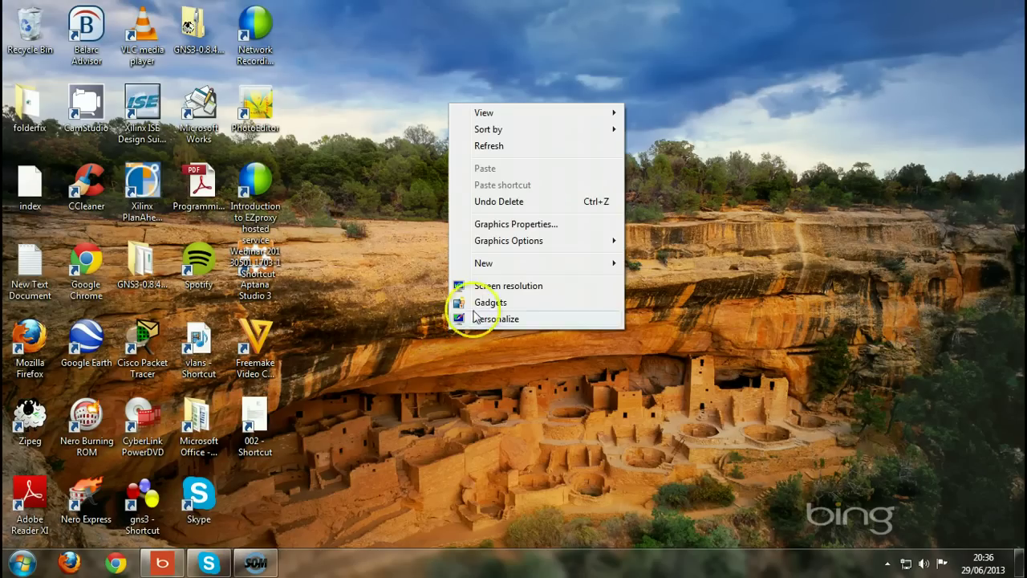
{"action": "mouse_move", "coordinate": [497, 267]}
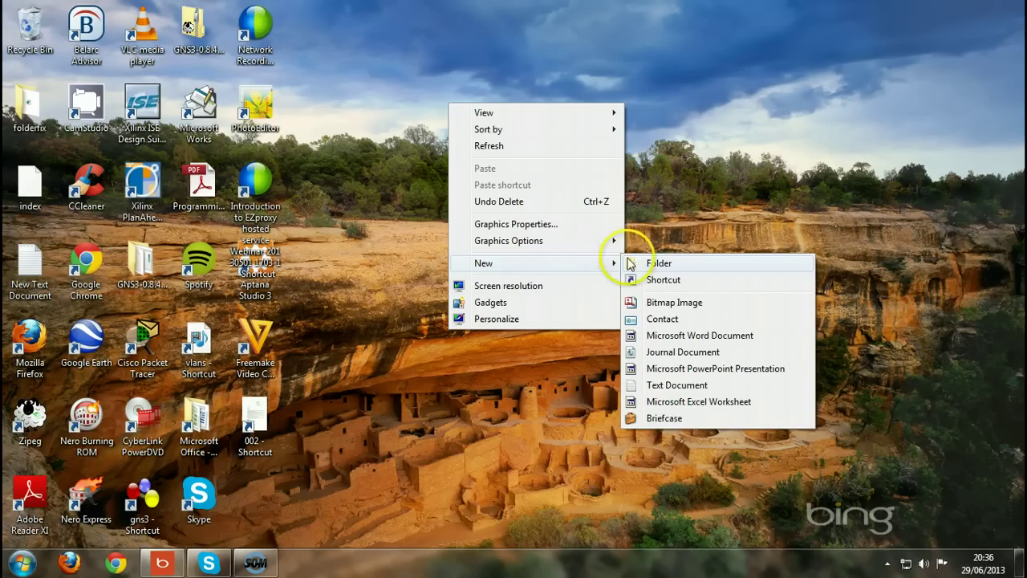
{"action": "left_click", "coordinate": [689, 208]}
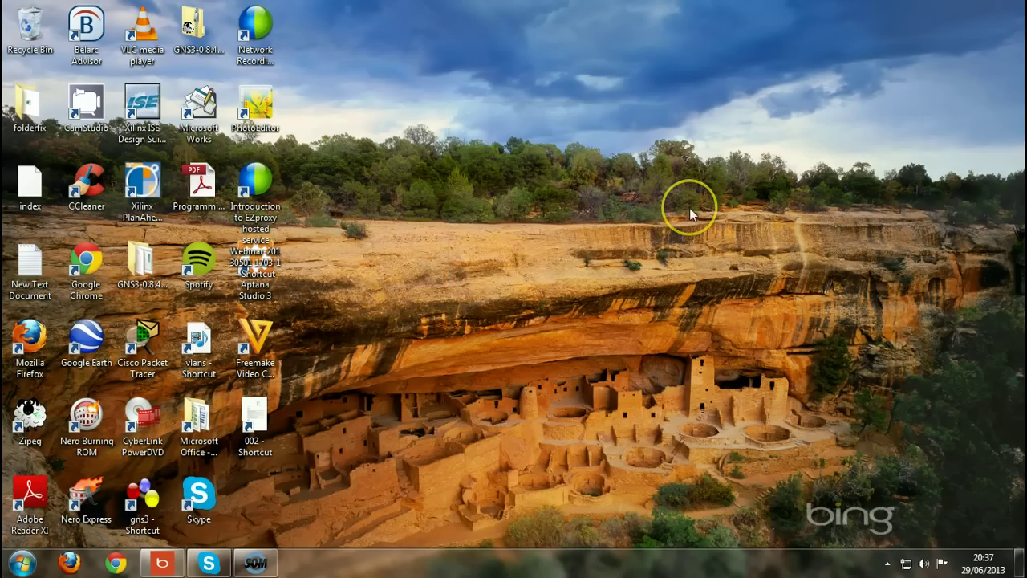
- Refresh the desktop and show its New submenu, with Folder listed first above Shortcut and Bitmap Image
{"action": "right_click", "coordinate": [551, 251]}
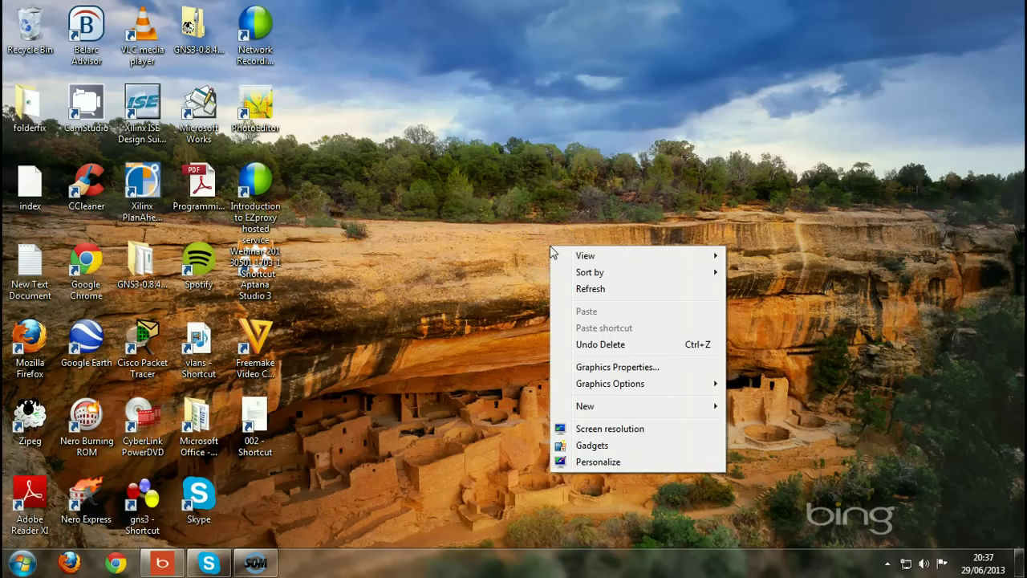
{"action": "left_click", "coordinate": [594, 289]}
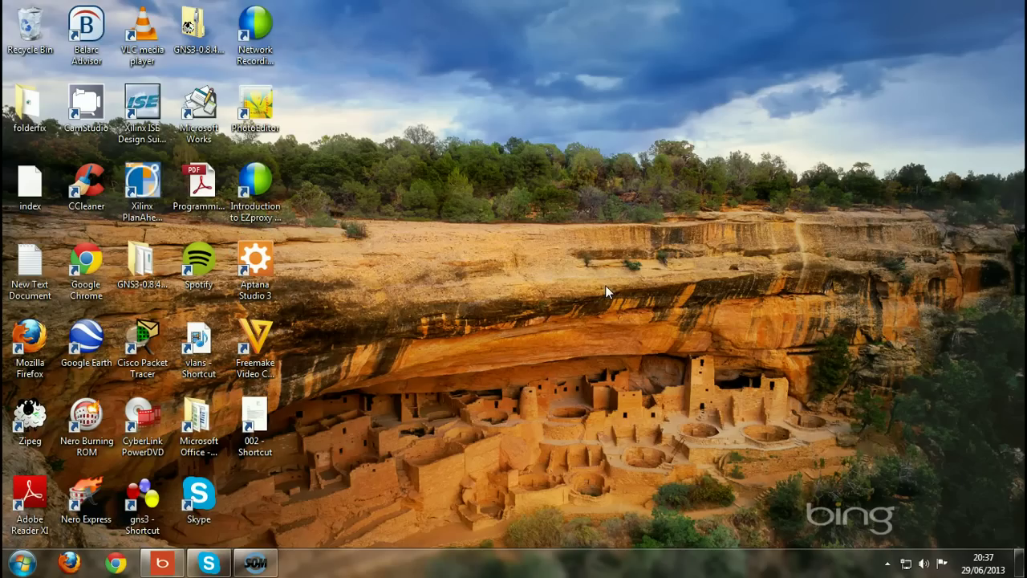
{"action": "right_click", "coordinate": [606, 291]}
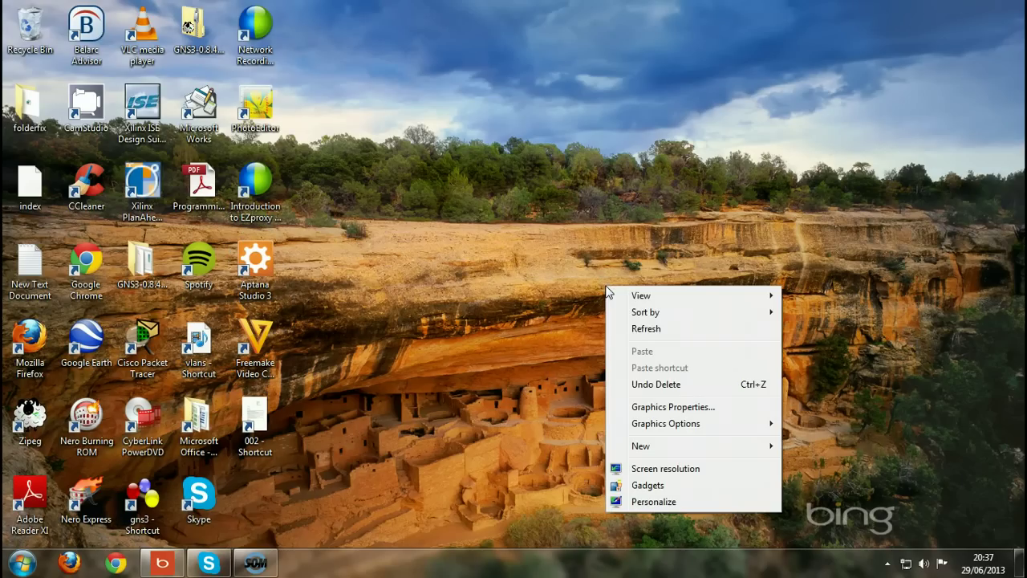
{"action": "mouse_move", "coordinate": [648, 452]}
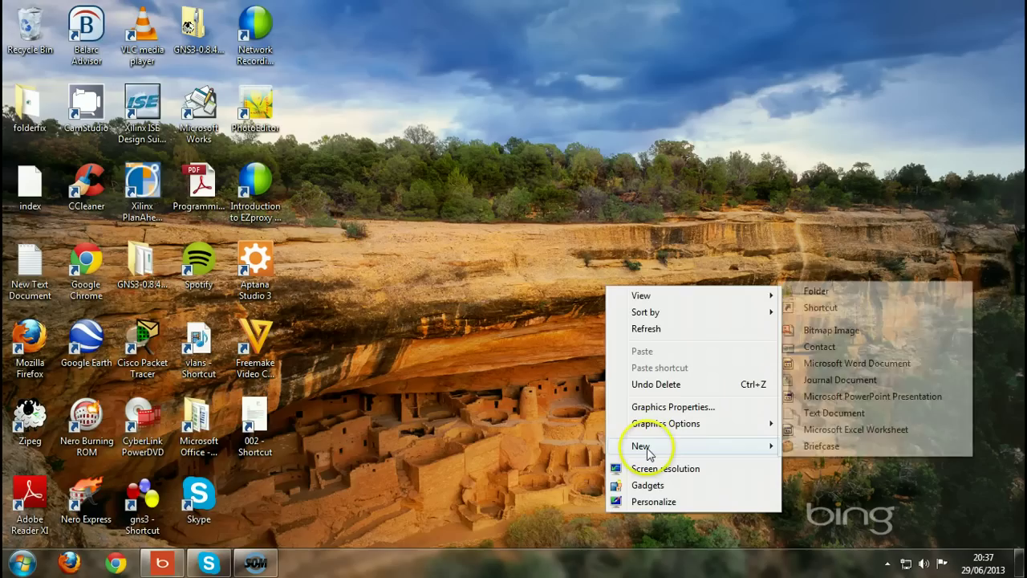